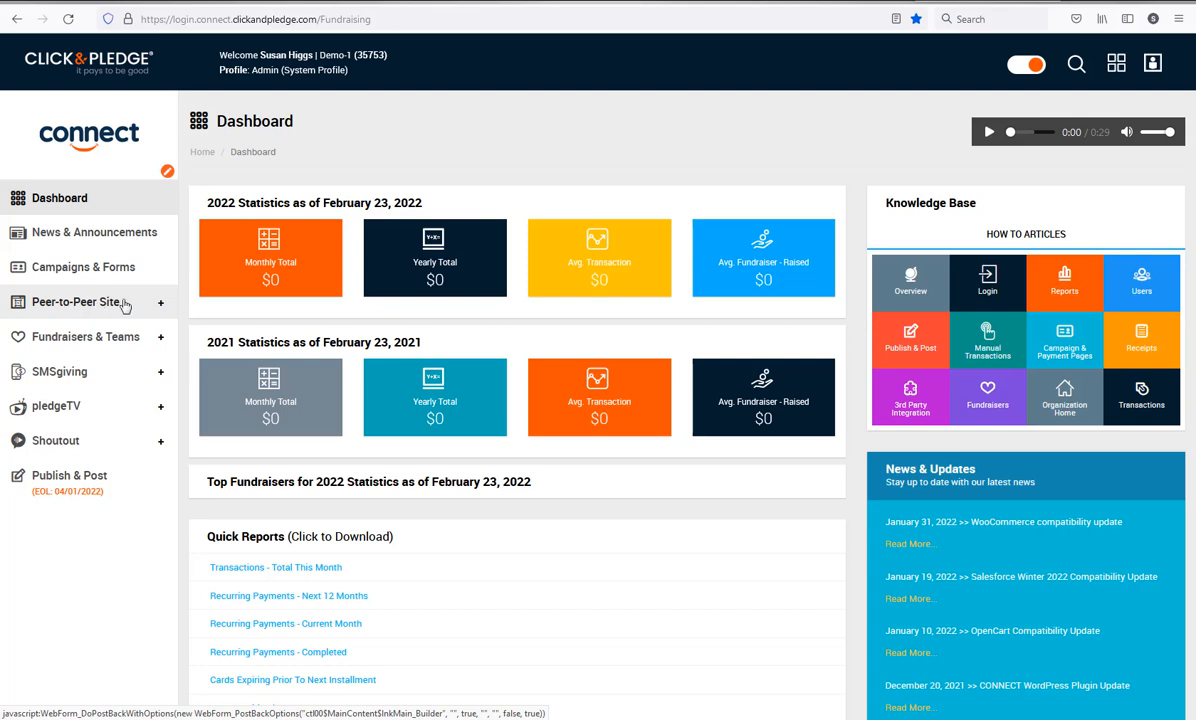
Start a new campaign under Campaigns & Forms and enter "ungala" as both its name and its alias
left_click(75, 268)
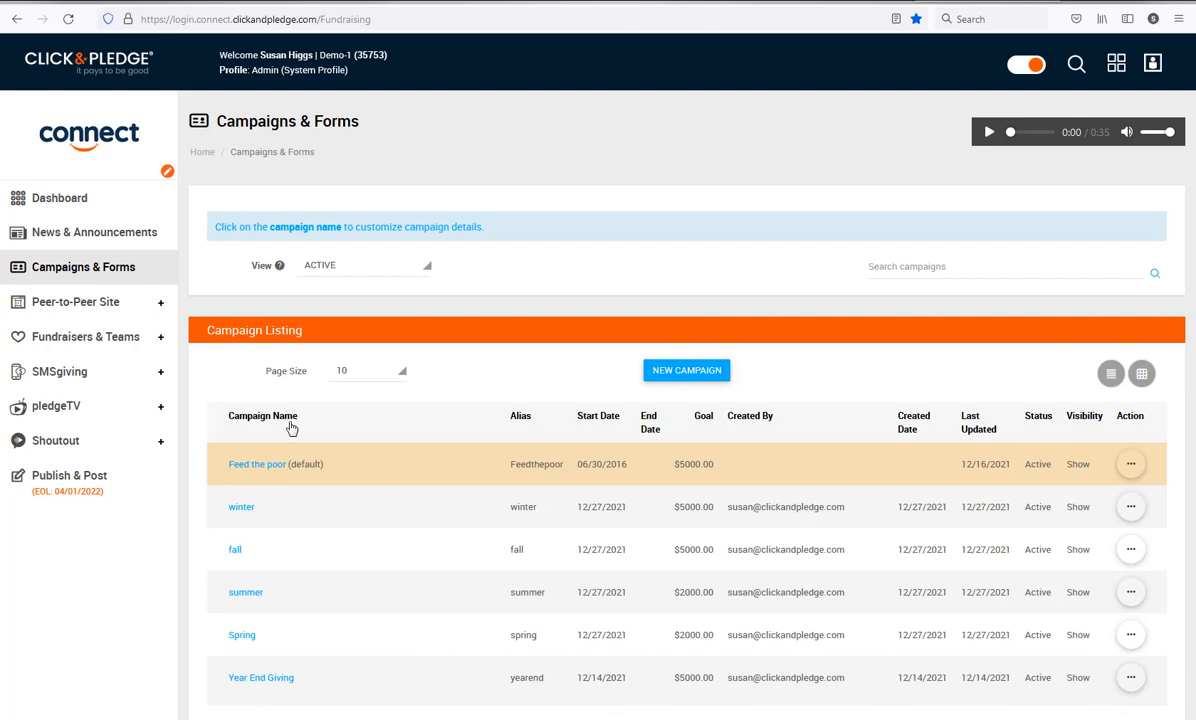
left_click(673, 371)
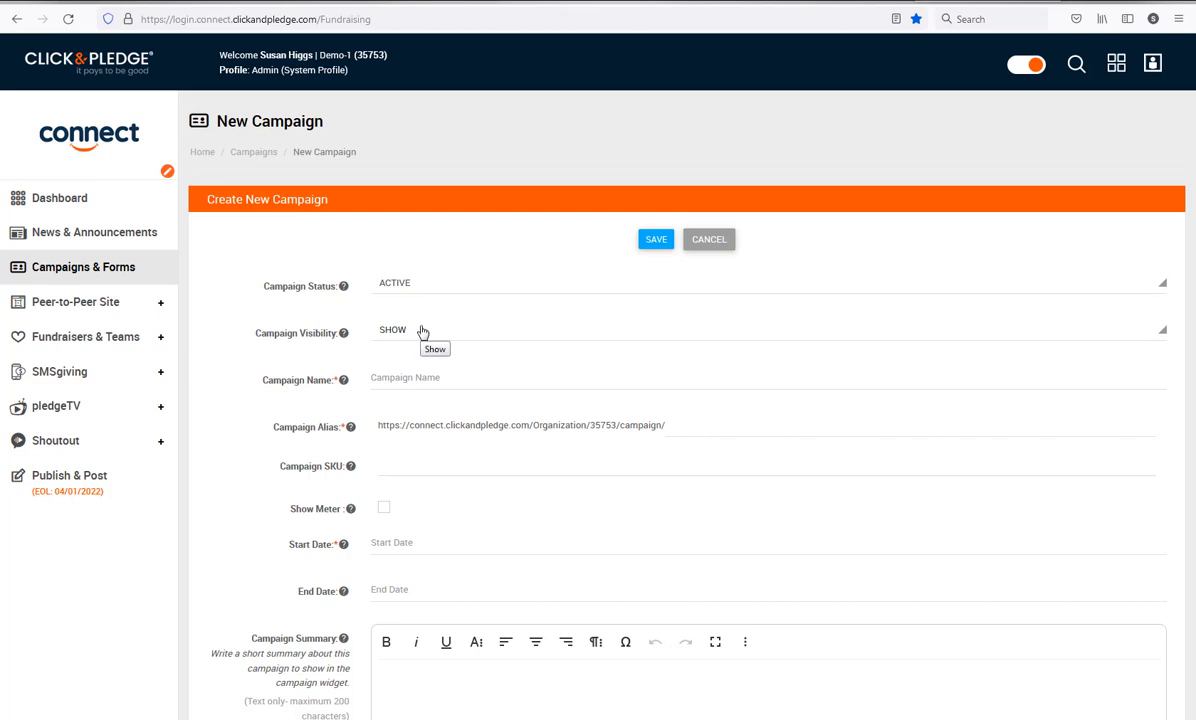
left_click(445, 375)
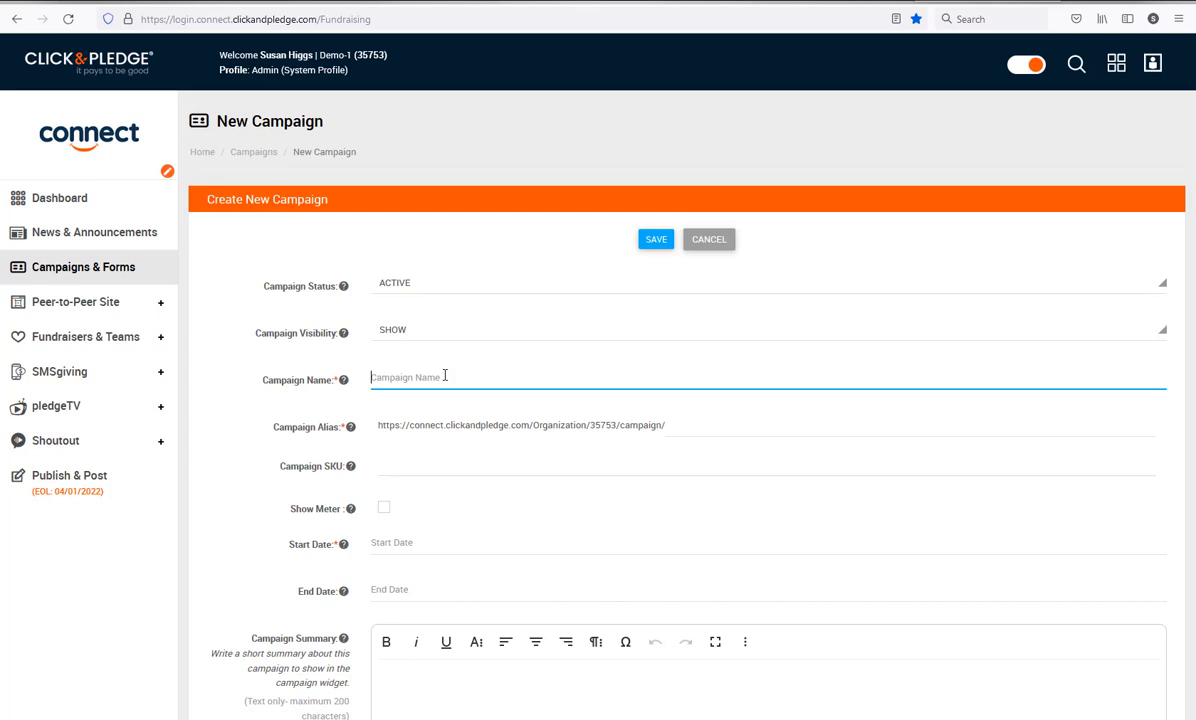
type("ungala")
left_click(769, 424)
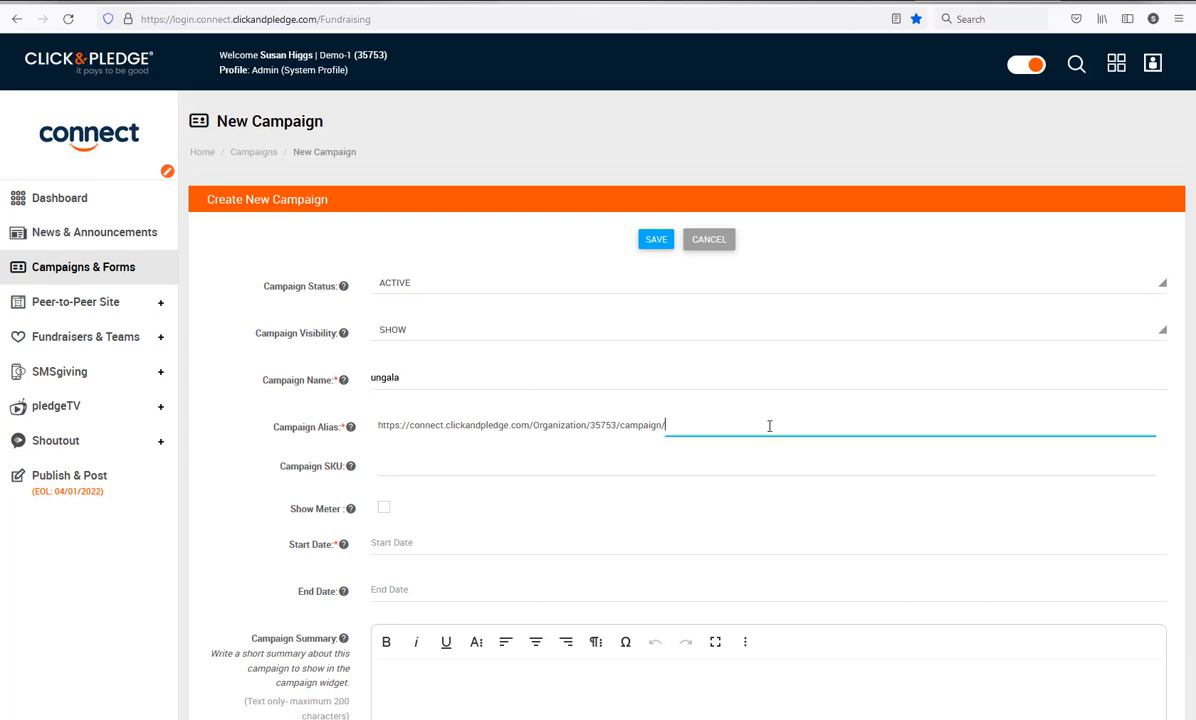
type("ungala")
Enable the campaign's progress meter with a goal of $20000 and set the start date to 02/23/2022
left_click(481, 463)
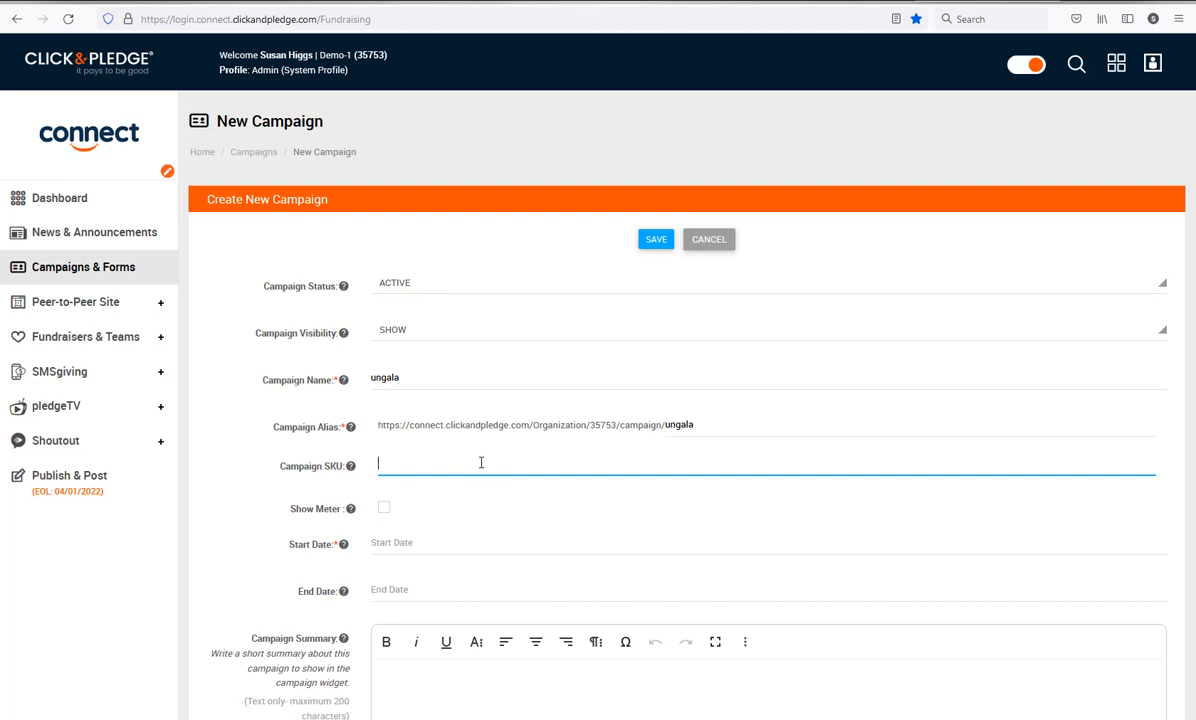
left_click(385, 510)
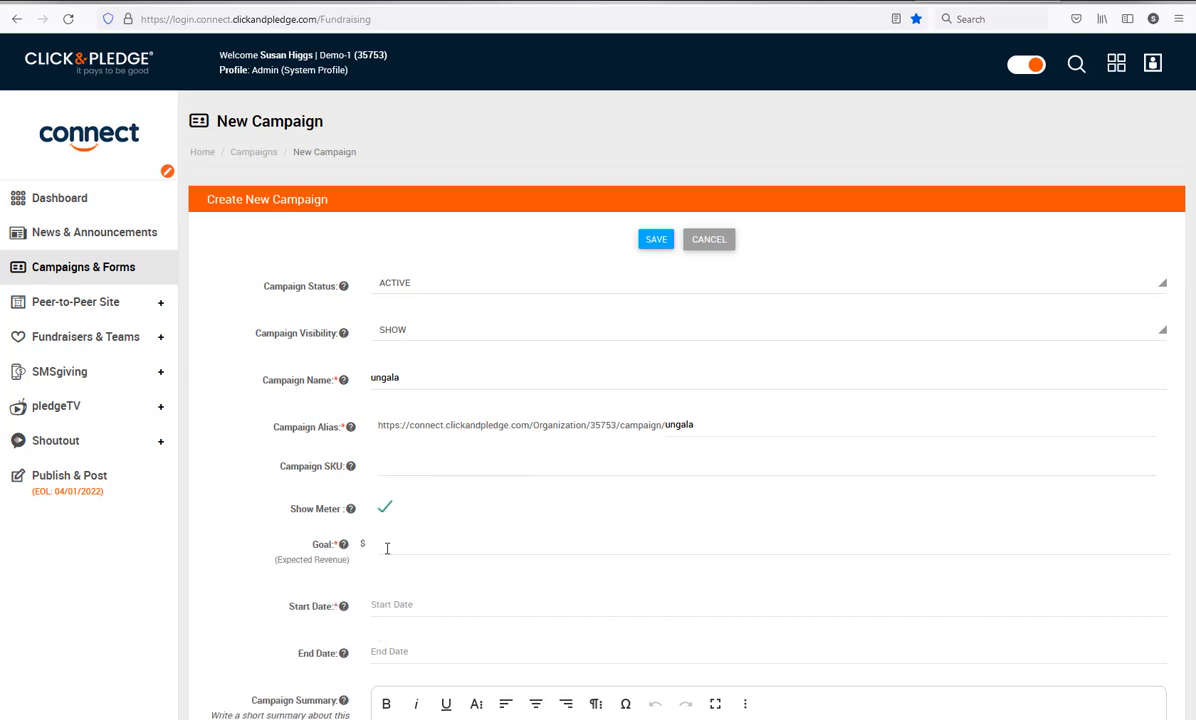
left_click(387, 548)
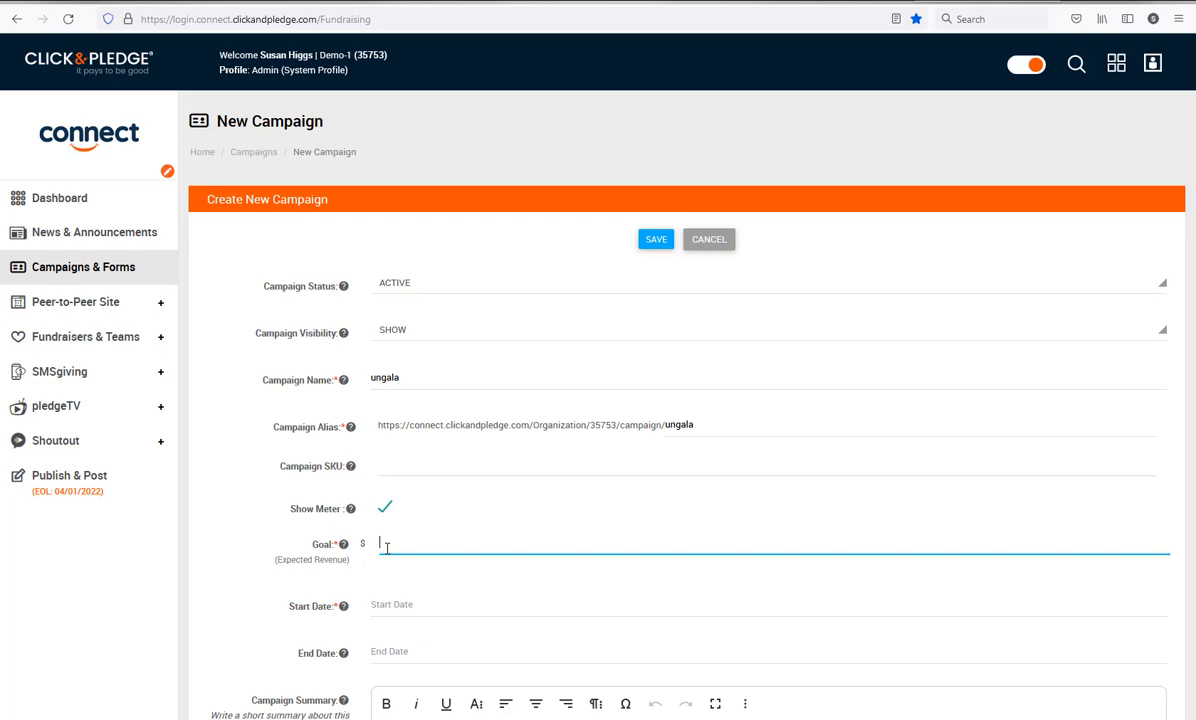
type("20000")
left_click(476, 612)
scroll(476, 614, "down", 2)
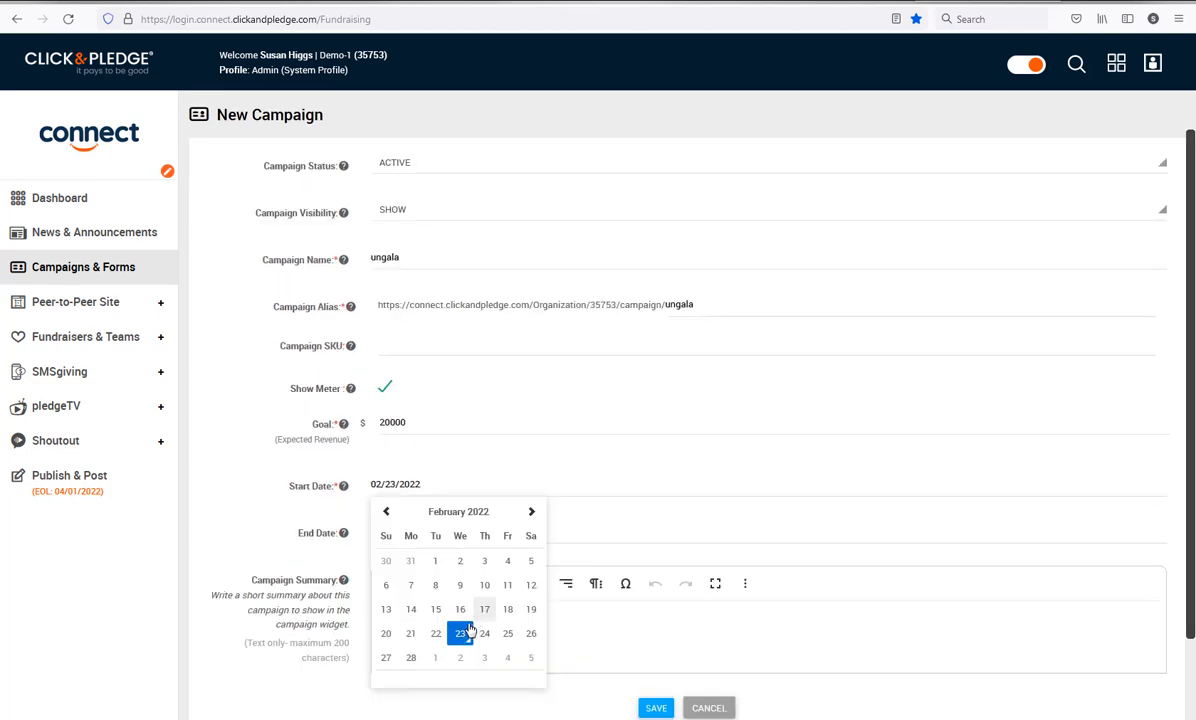
left_click(466, 633)
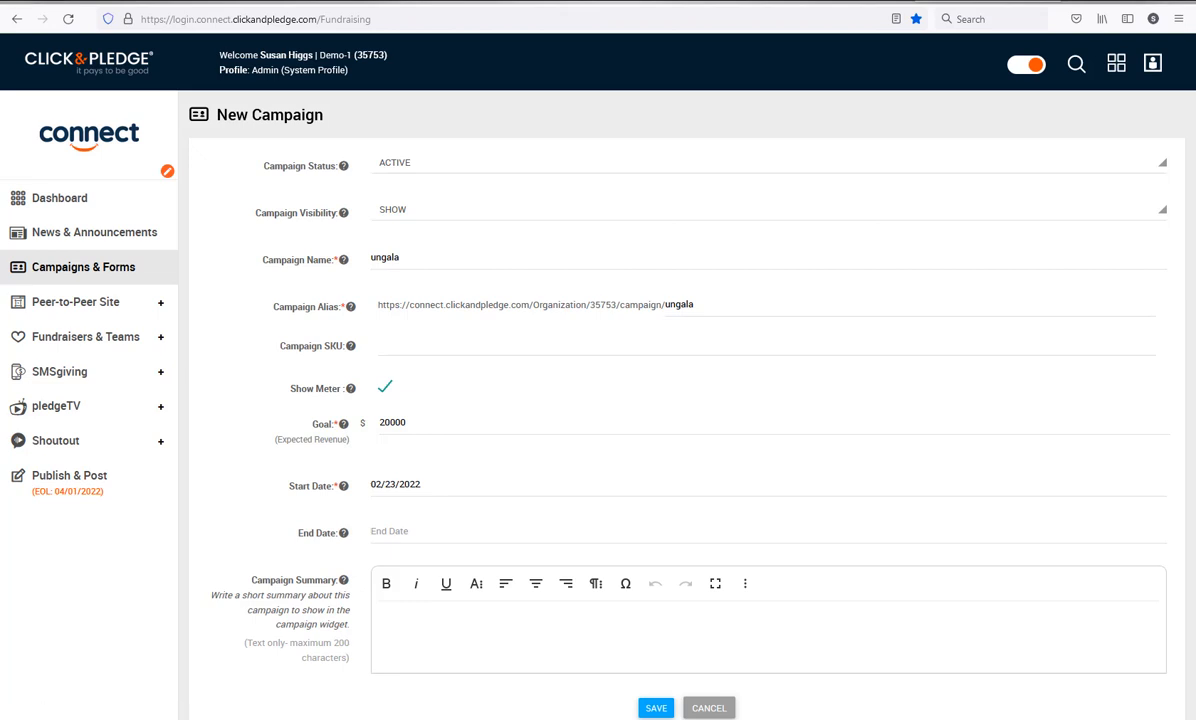
Paste the copied Word text beginning "Has this ever happened to you?" as the campaign summary with its formatting cleaned, and save the campaign
right_click(459, 619)
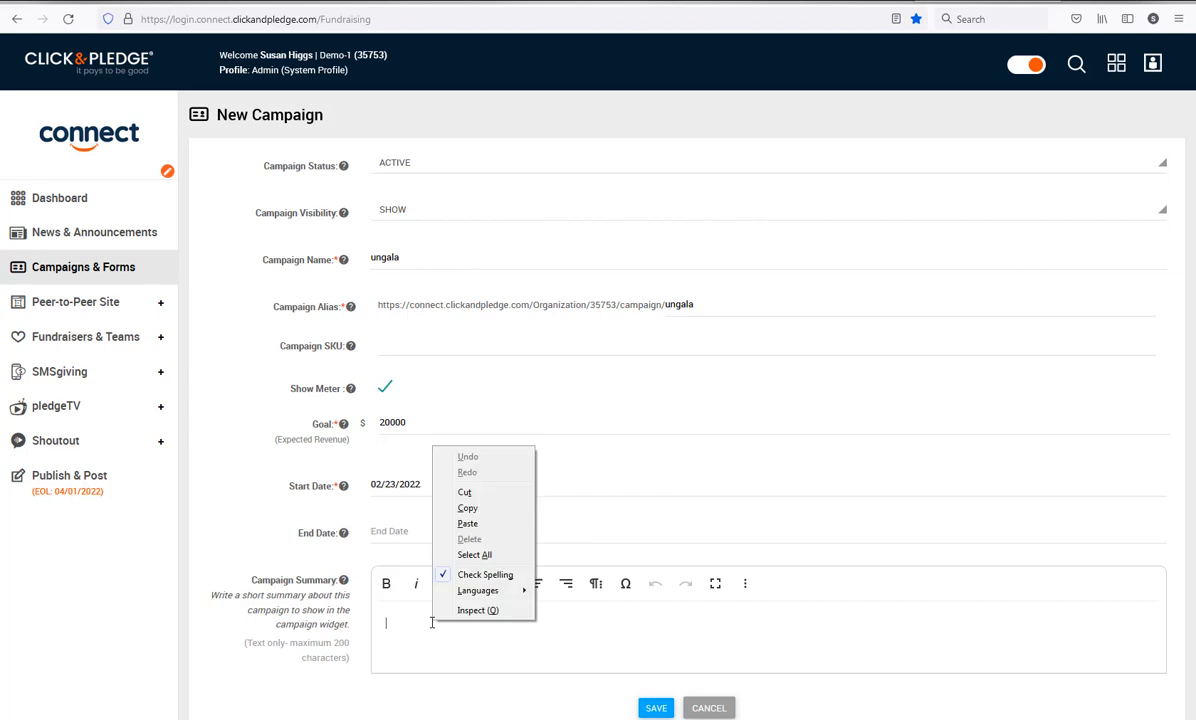
left_click(481, 525)
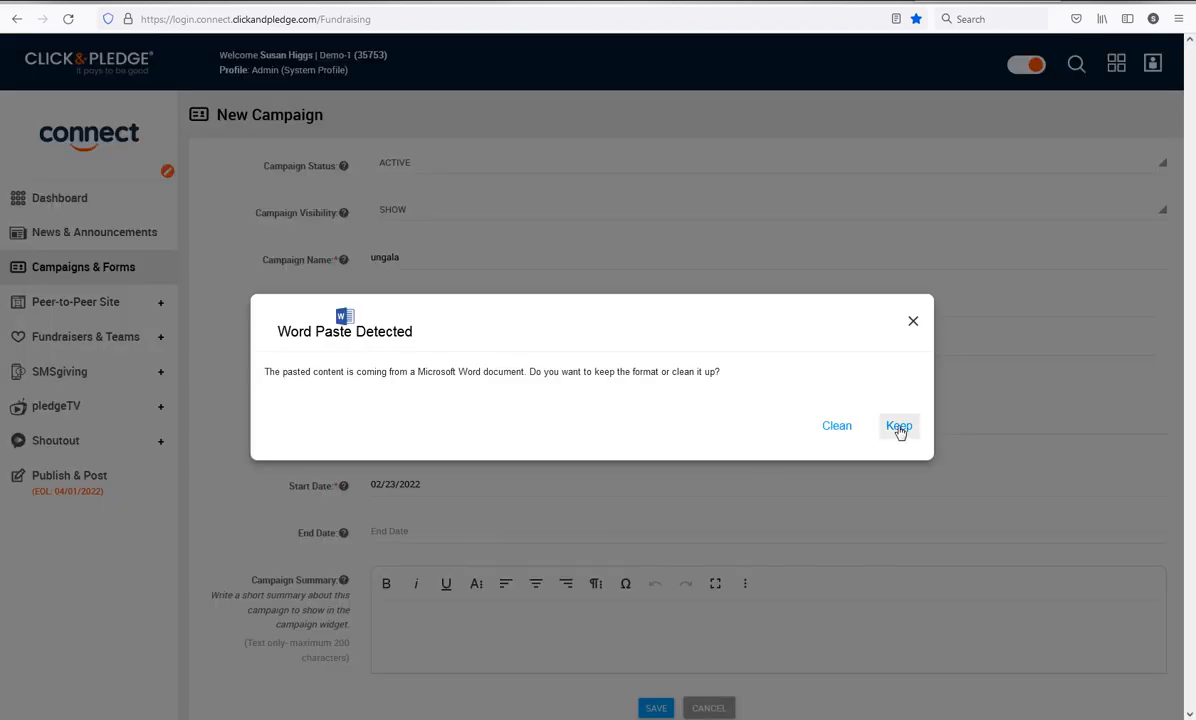
left_click(846, 428)
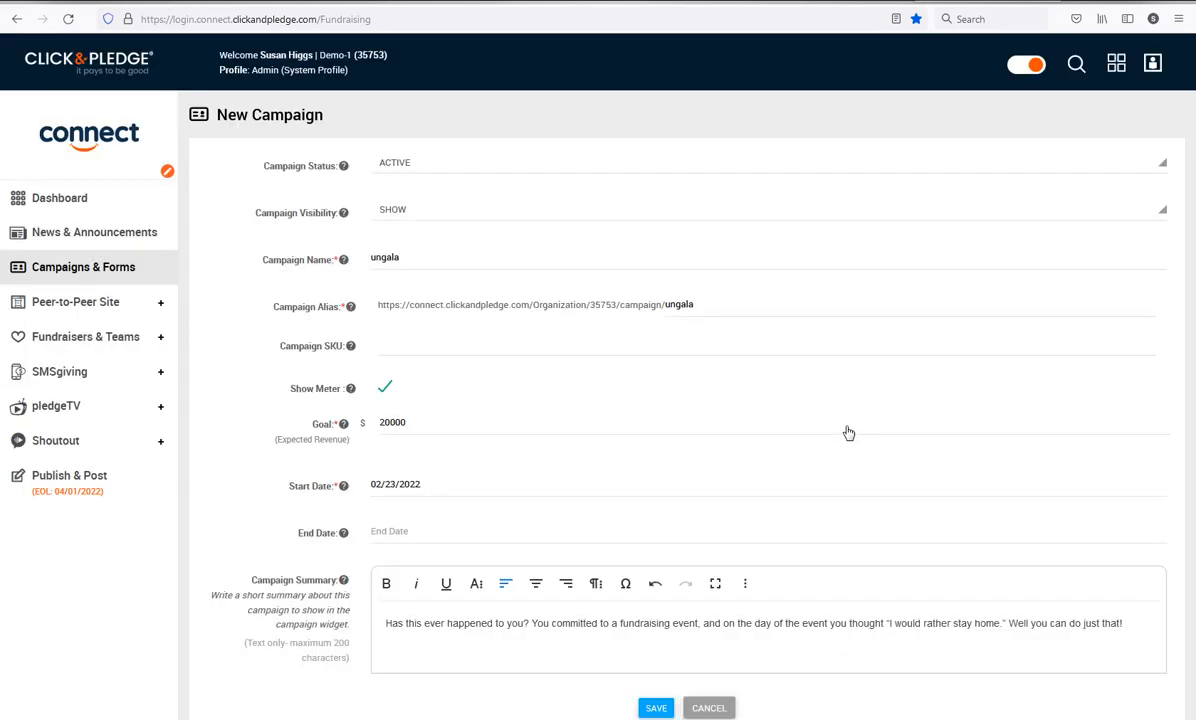
left_click(656, 710)
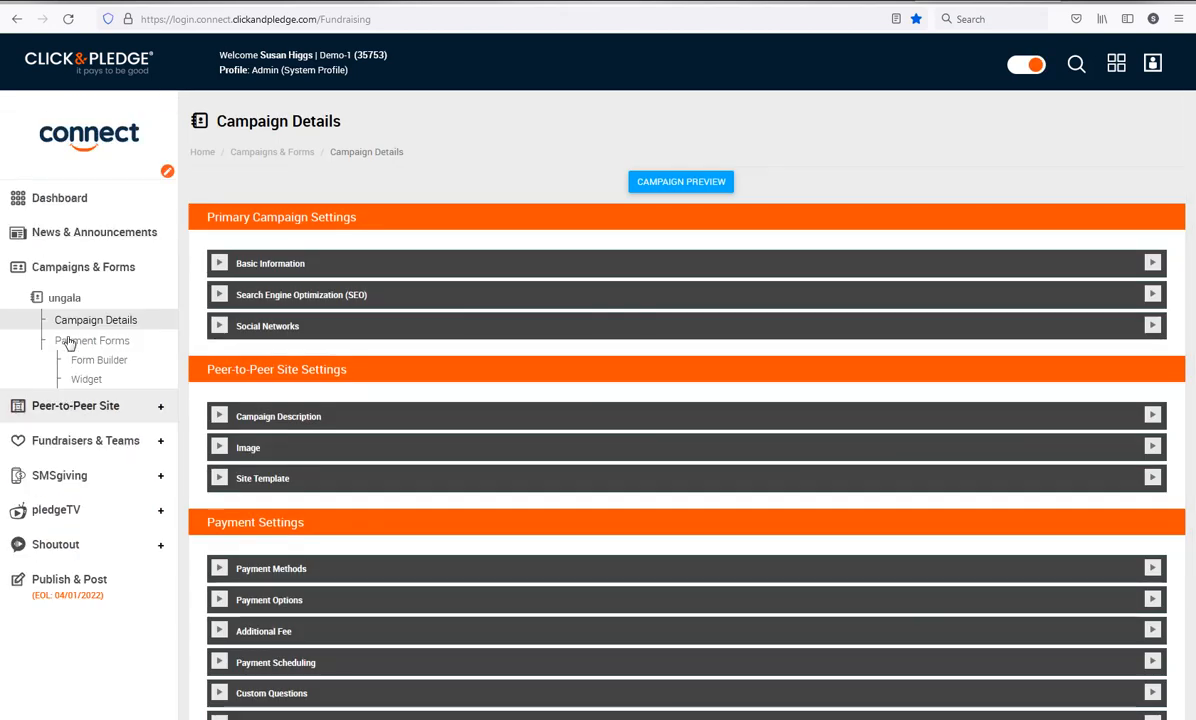
Review the Basic Information settings of the ungala campaign and collapse them again
left_click(212, 263)
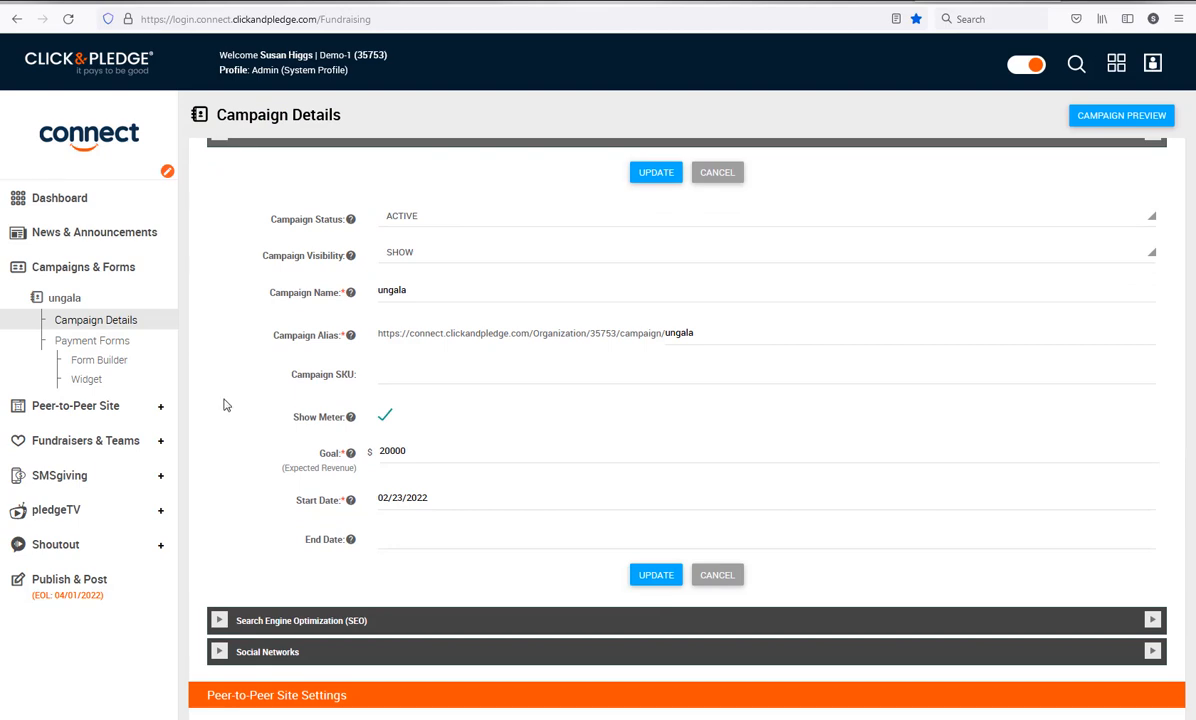
scroll(235, 332, "up", 2)
left_click(216, 265)
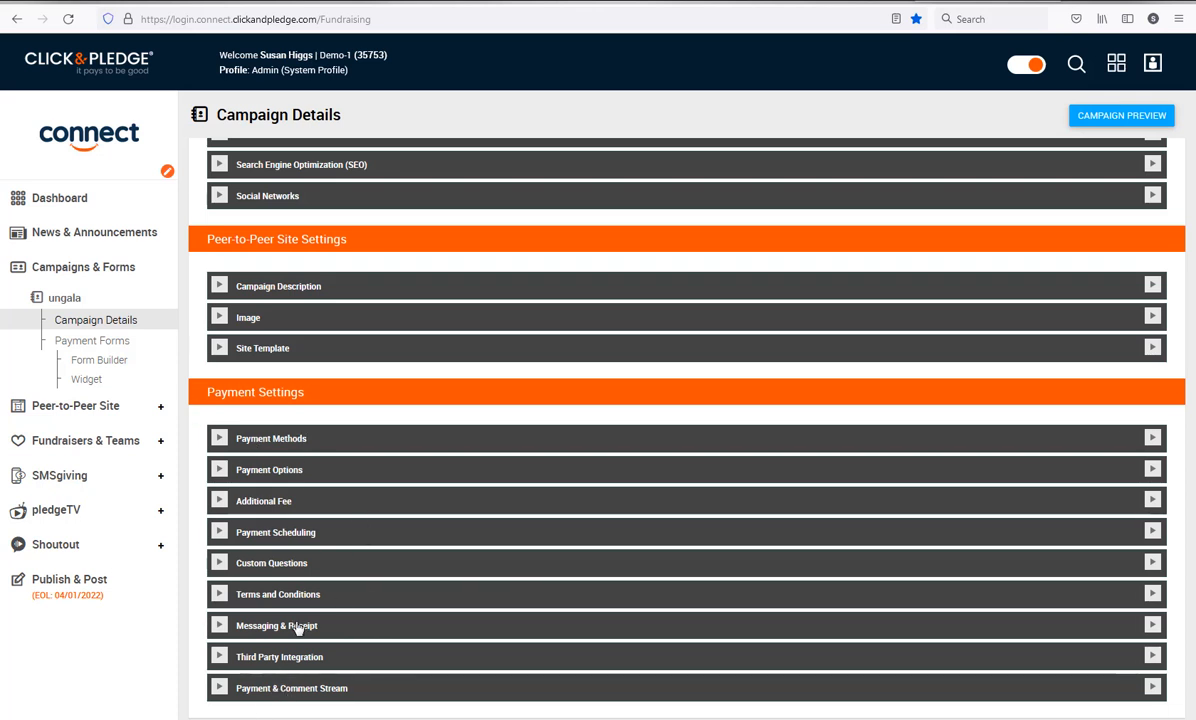
Replace the Detail text of the campaign description with the copied Word text beginning "Thinking about it", cleaning up its formatting
left_click(221, 287)
scroll(222, 289, "down", 3)
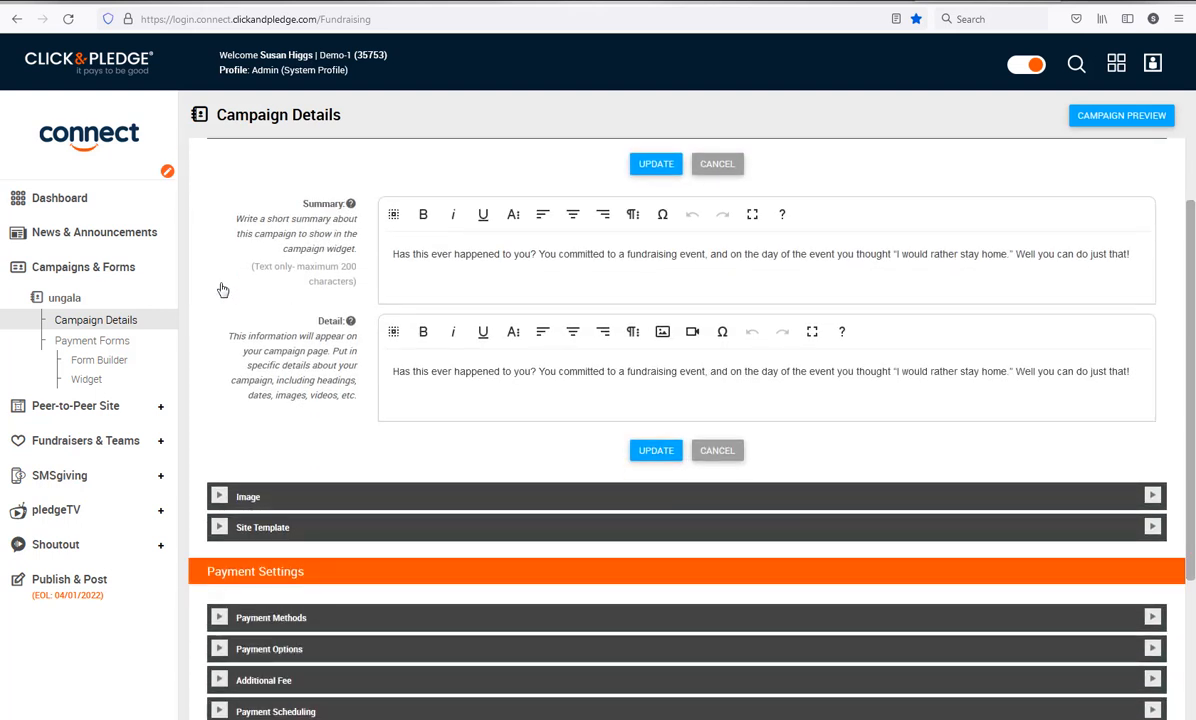
scroll(236, 386, "up", 1)
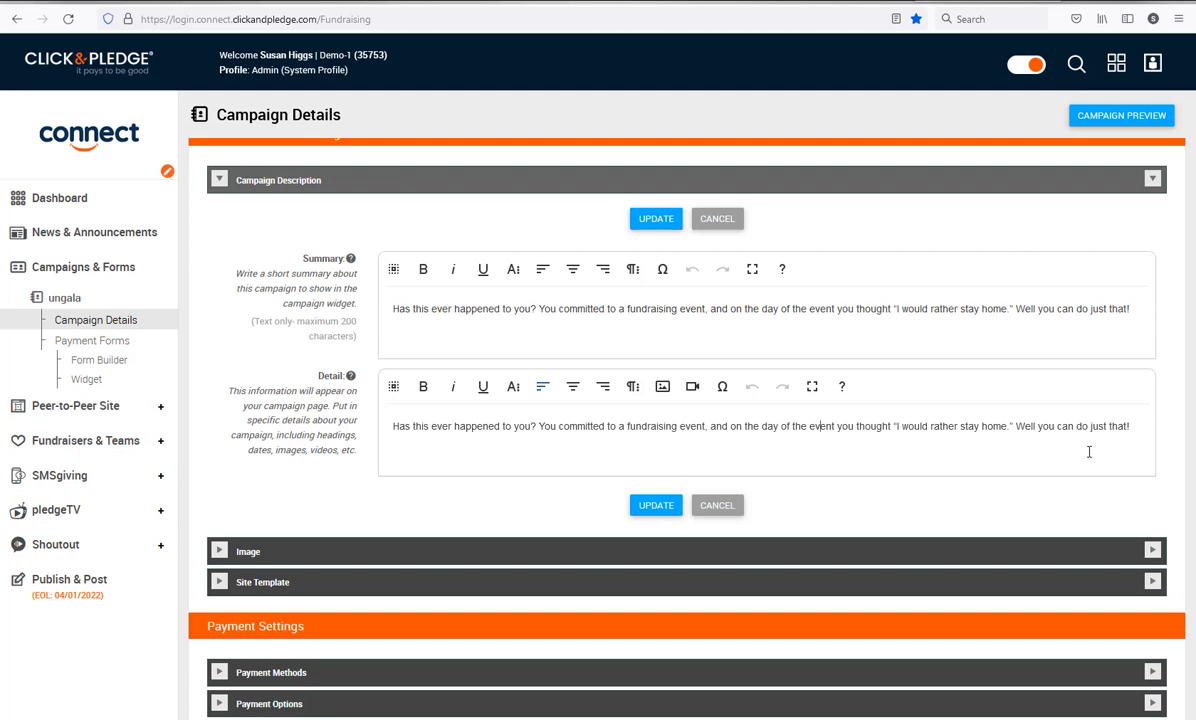
left_click_drag(1130, 426, 383, 446)
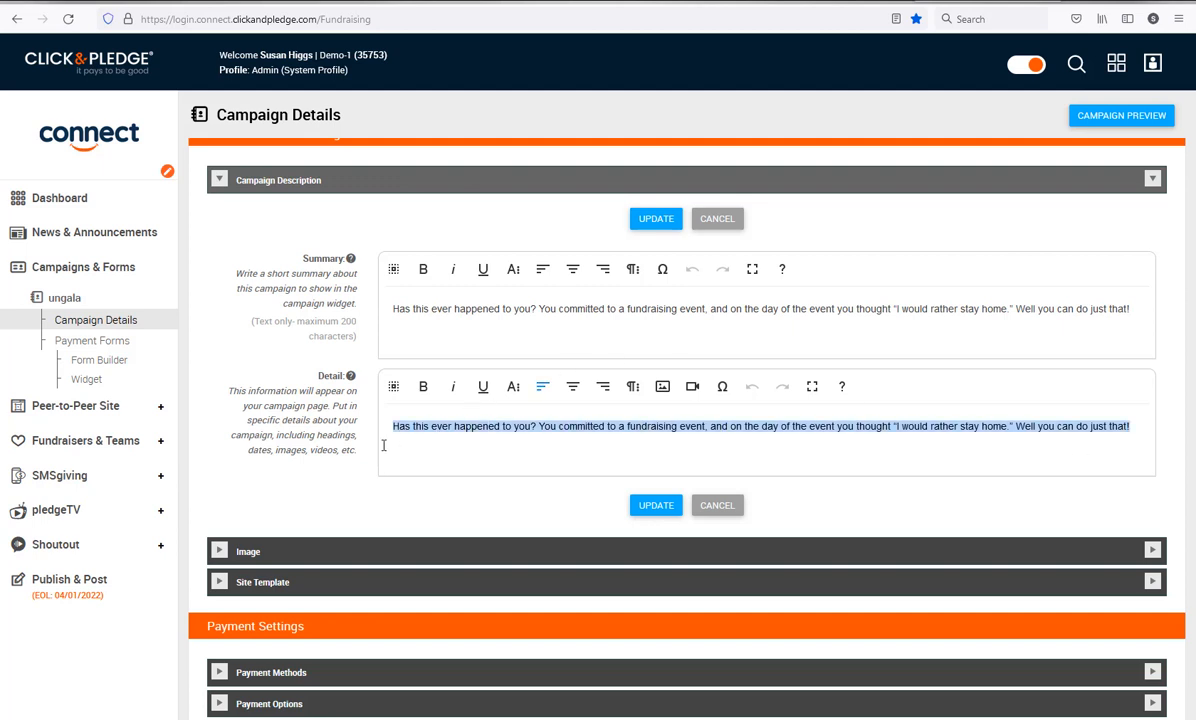
key("ctrl+x")
right_click(500, 432)
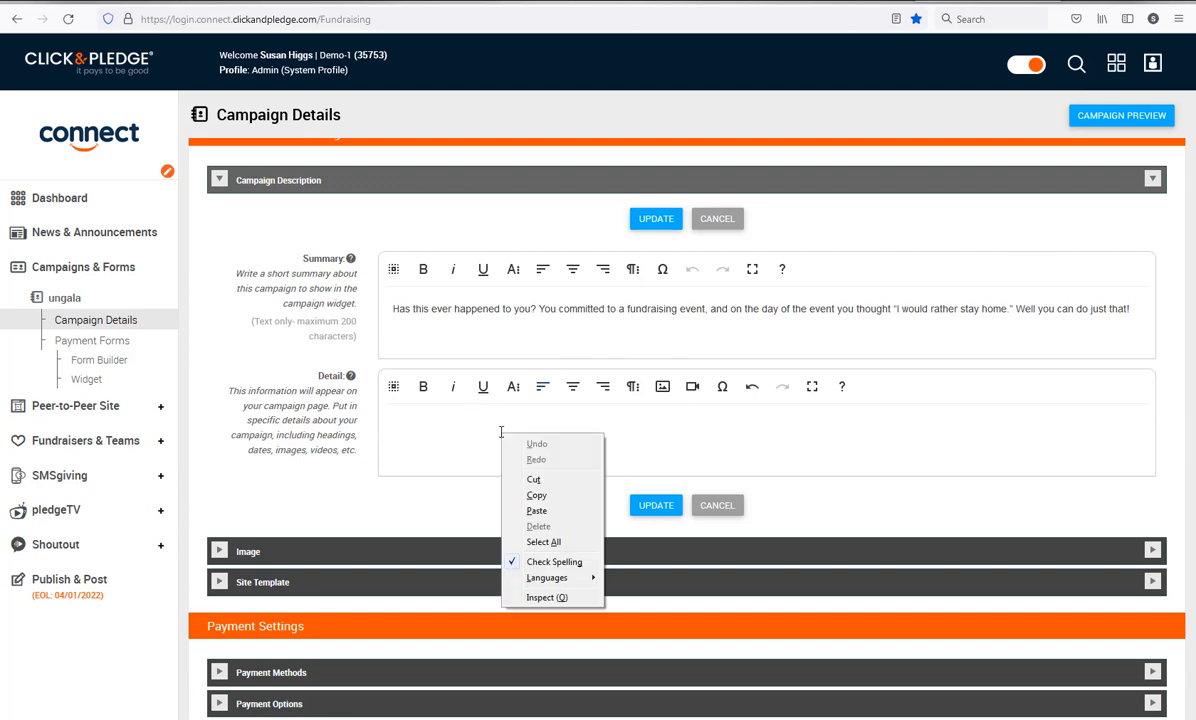
left_click(535, 510)
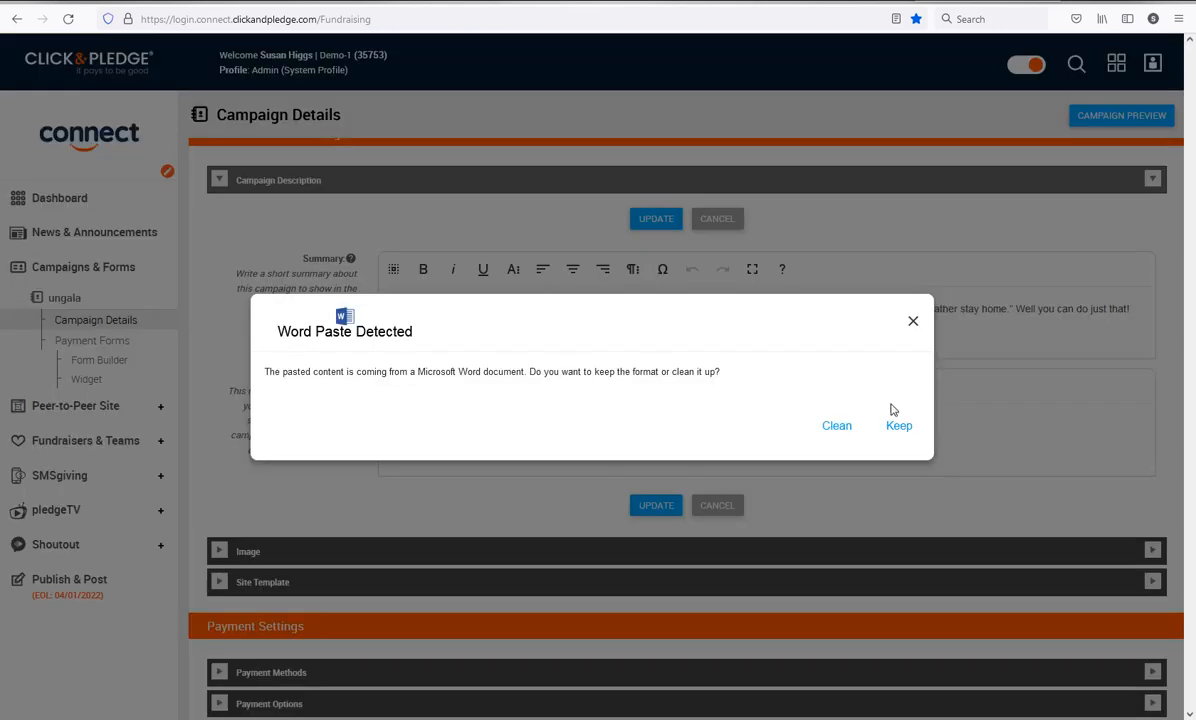
left_click(838, 426)
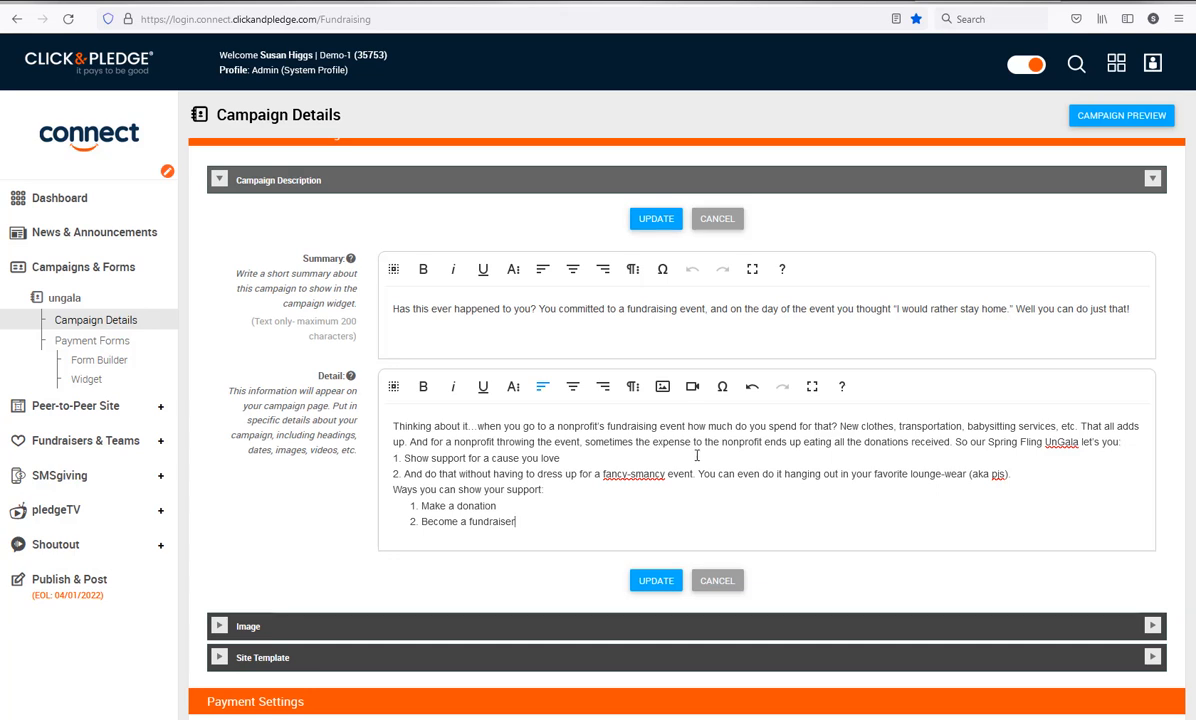
Add blank lines before "Show support for a cause you love" and before "Ways you can show your support", and update the description
left_click(1128, 446)
key("Return")
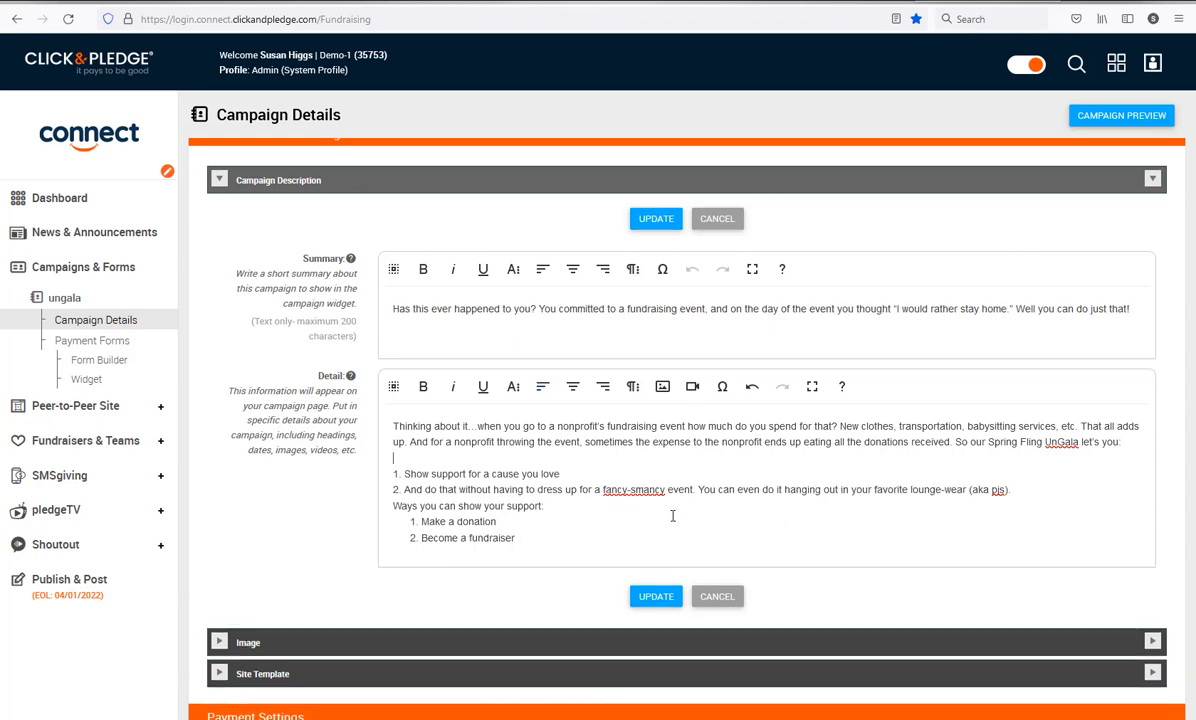
left_click(1037, 496)
key("Return")
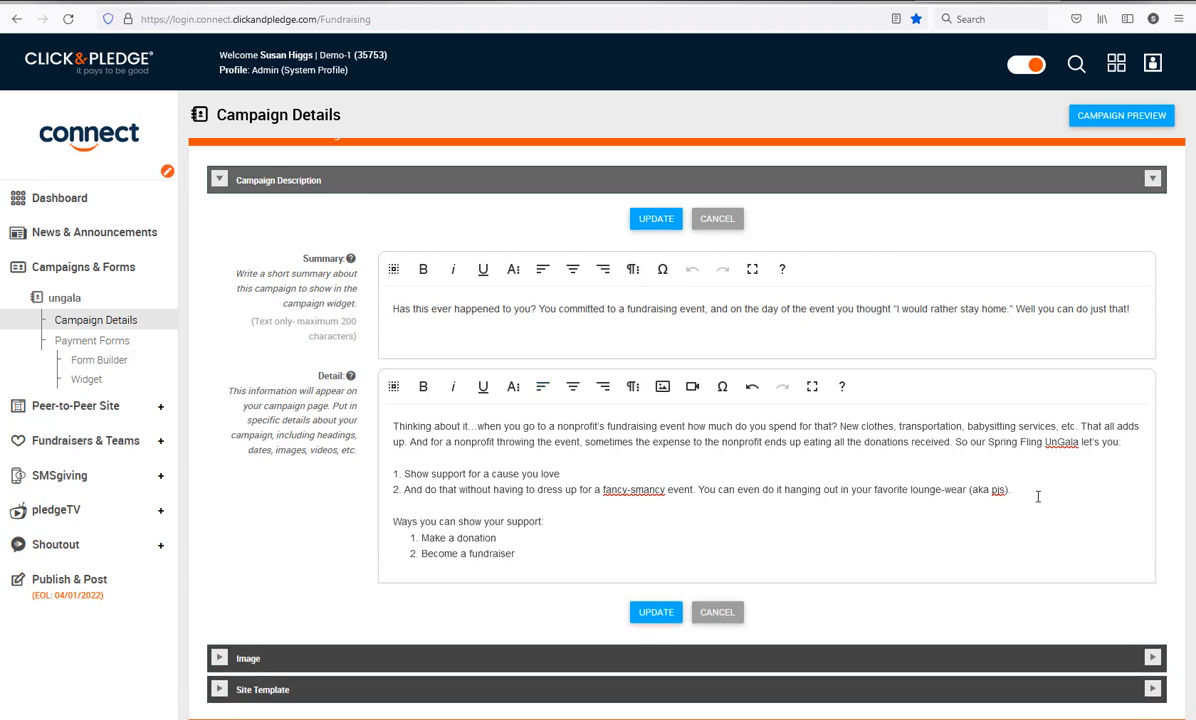
left_click(655, 613)
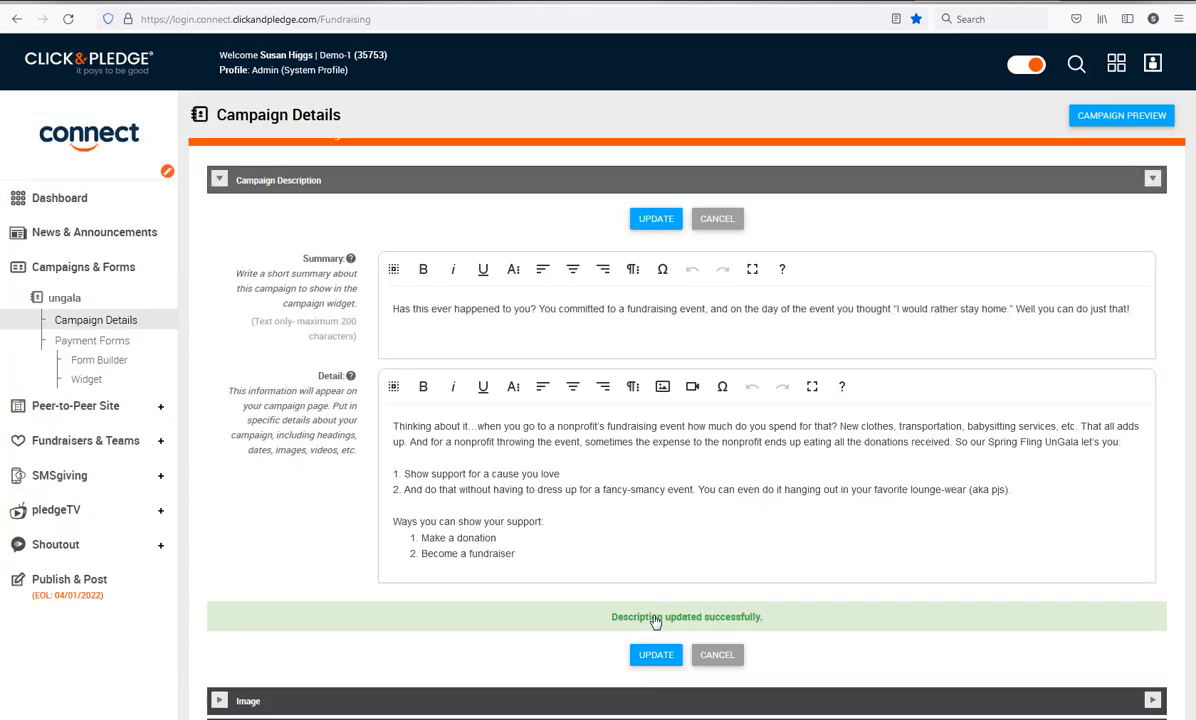
Load the Invitationv2 picture from the ungala folder as the campaign image
scroll(250, 550, "down", 2)
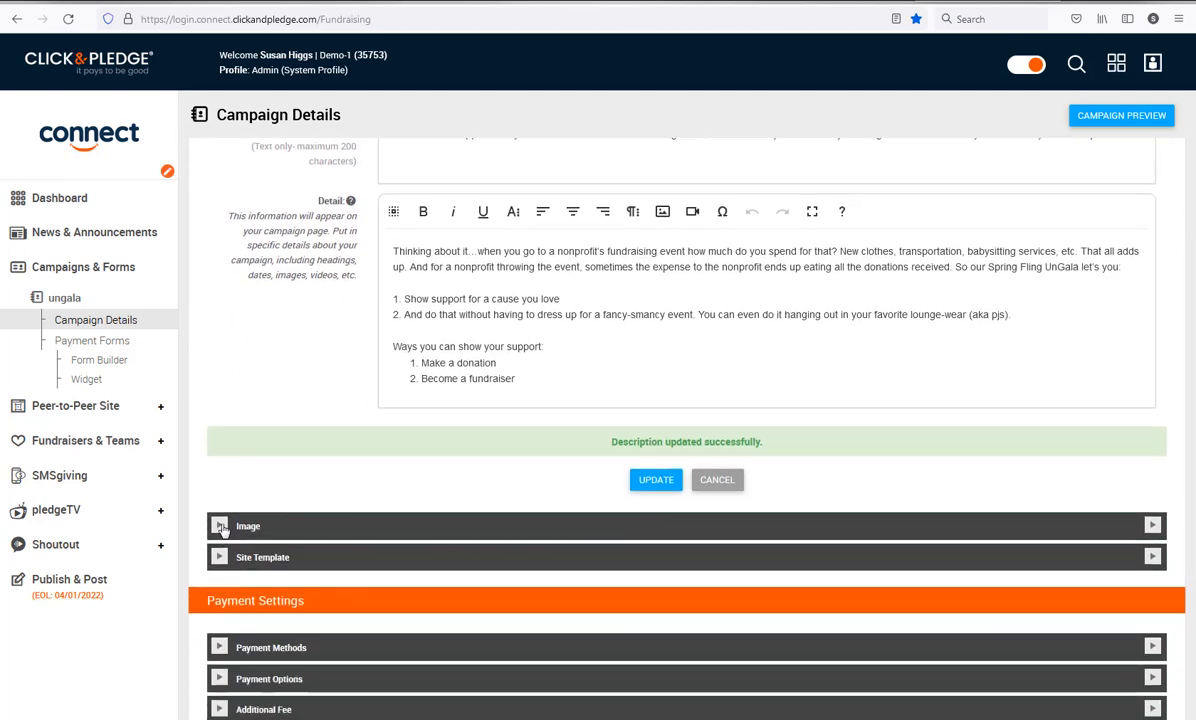
left_click(220, 526)
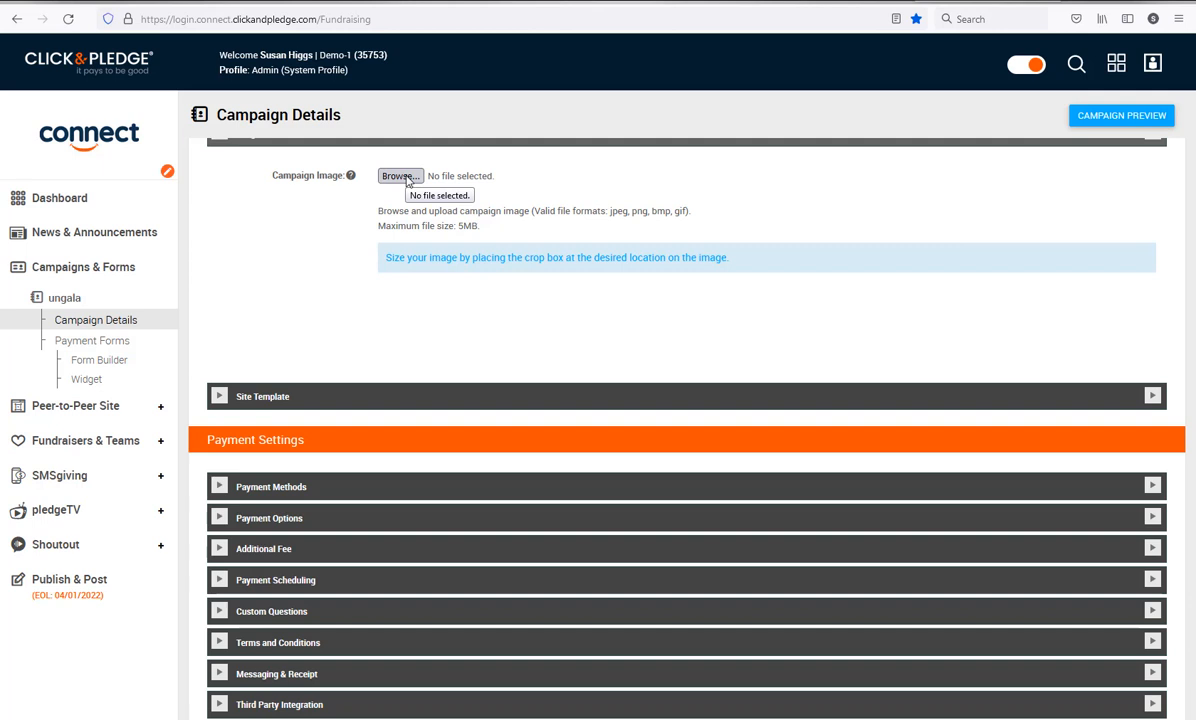
left_click(400, 176)
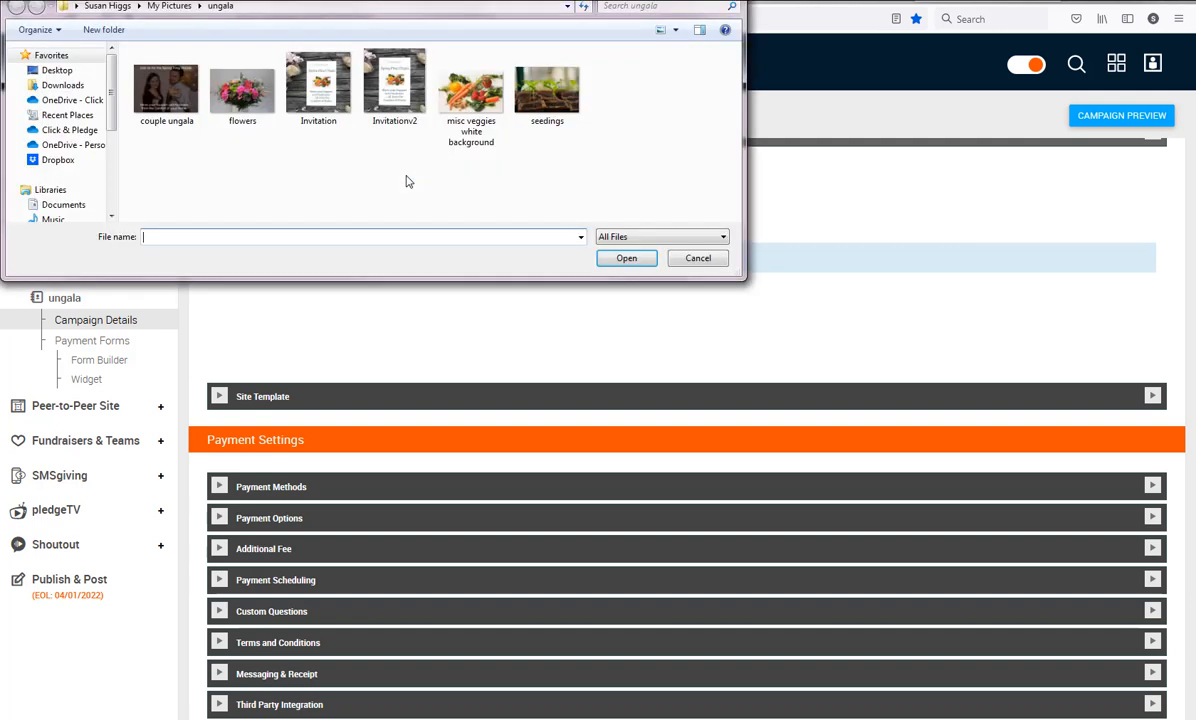
left_click(394, 85)
left_click(626, 258)
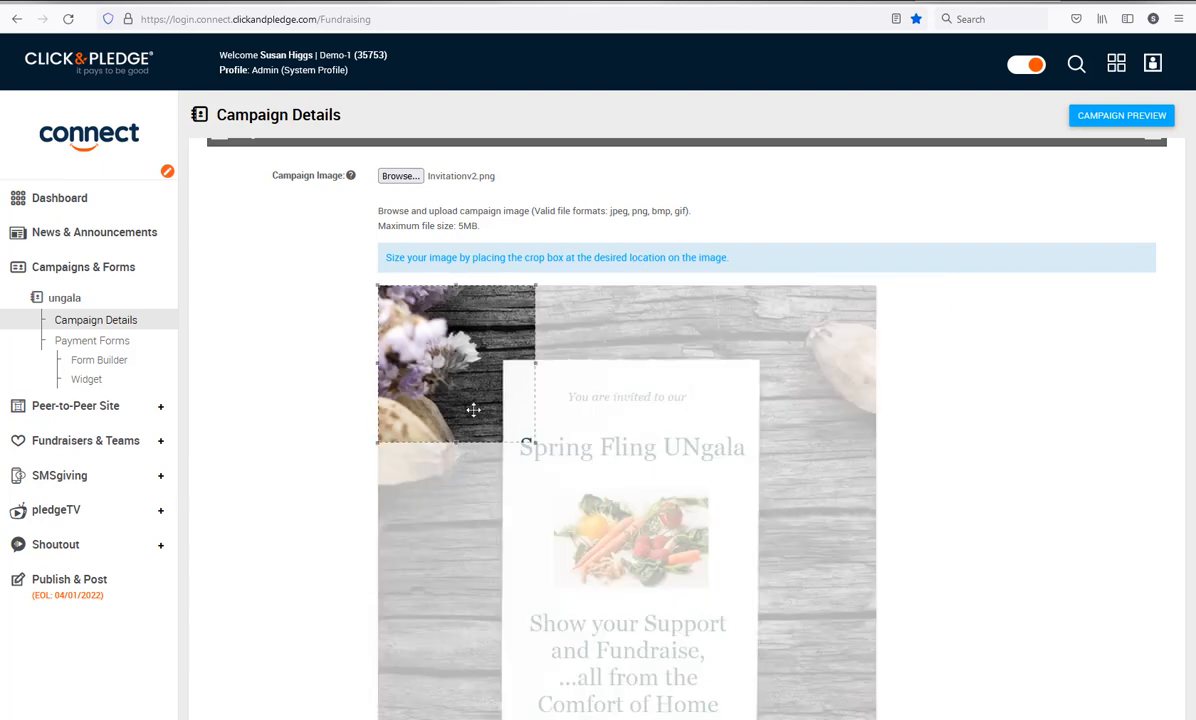
Move and enlarge the crop box so it frames the whole Spring Fling UNgala invitation card with some wood background around it
left_click_drag(473, 408, 596, 506)
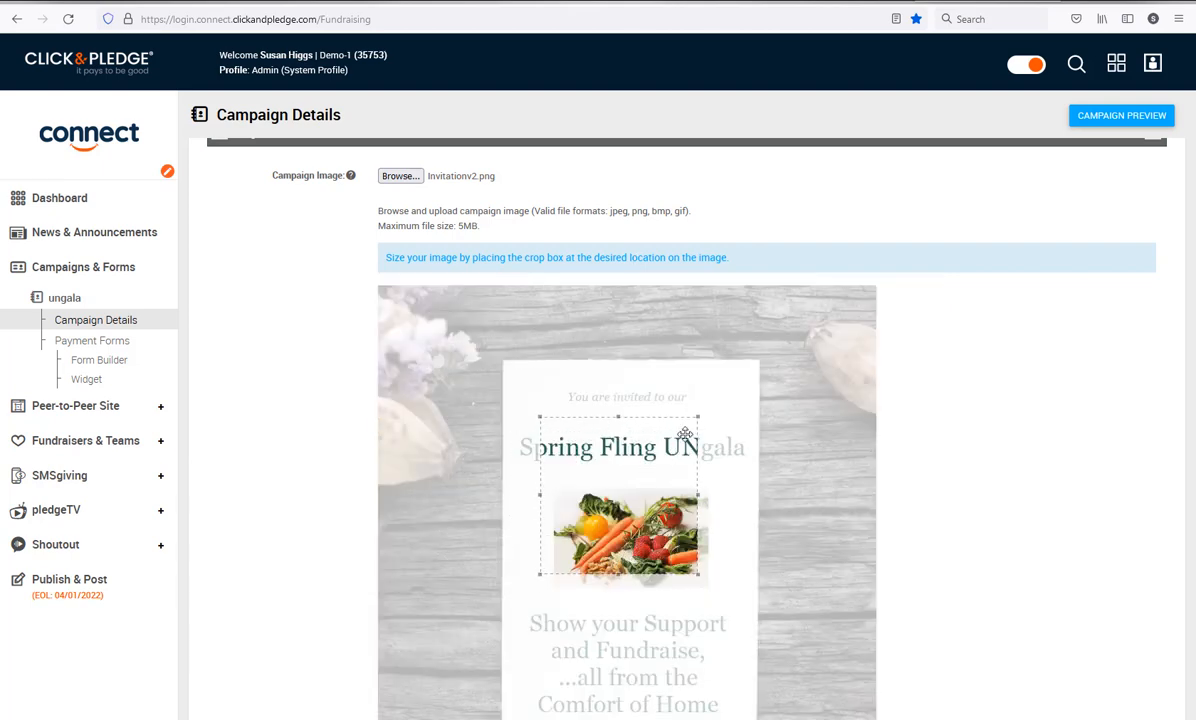
left_click_drag(698, 416, 814, 320)
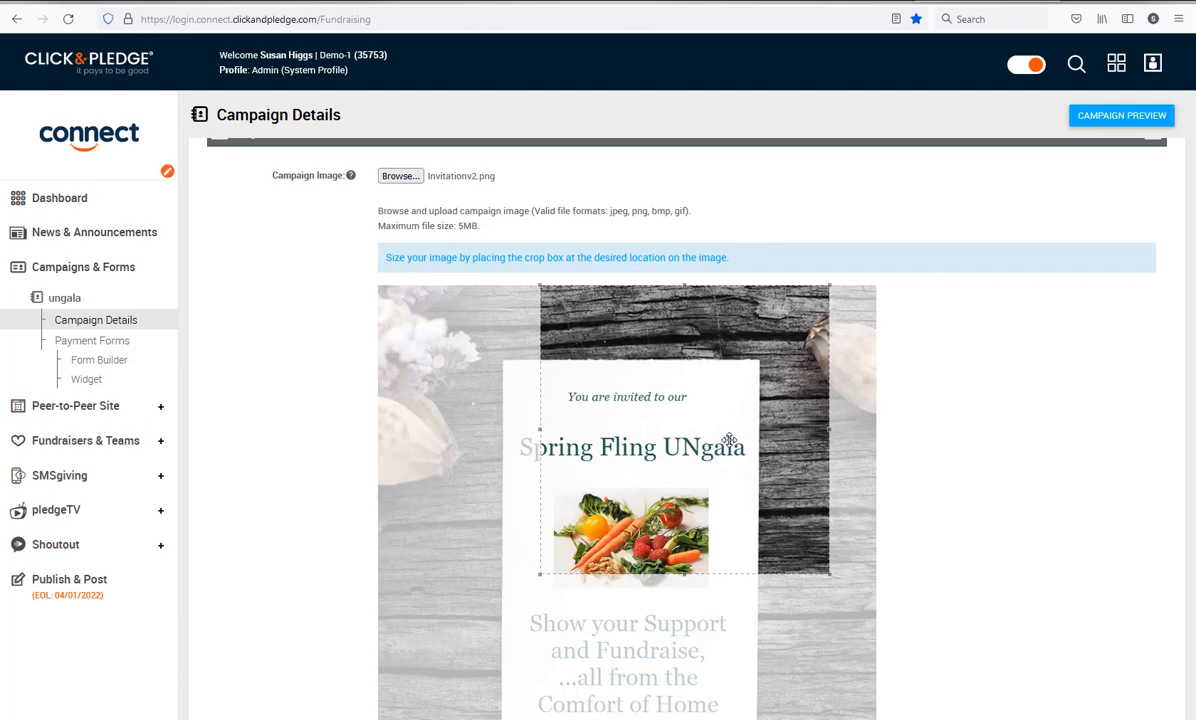
left_click_drag(678, 423, 658, 532)
scroll(690, 566, "down", 3)
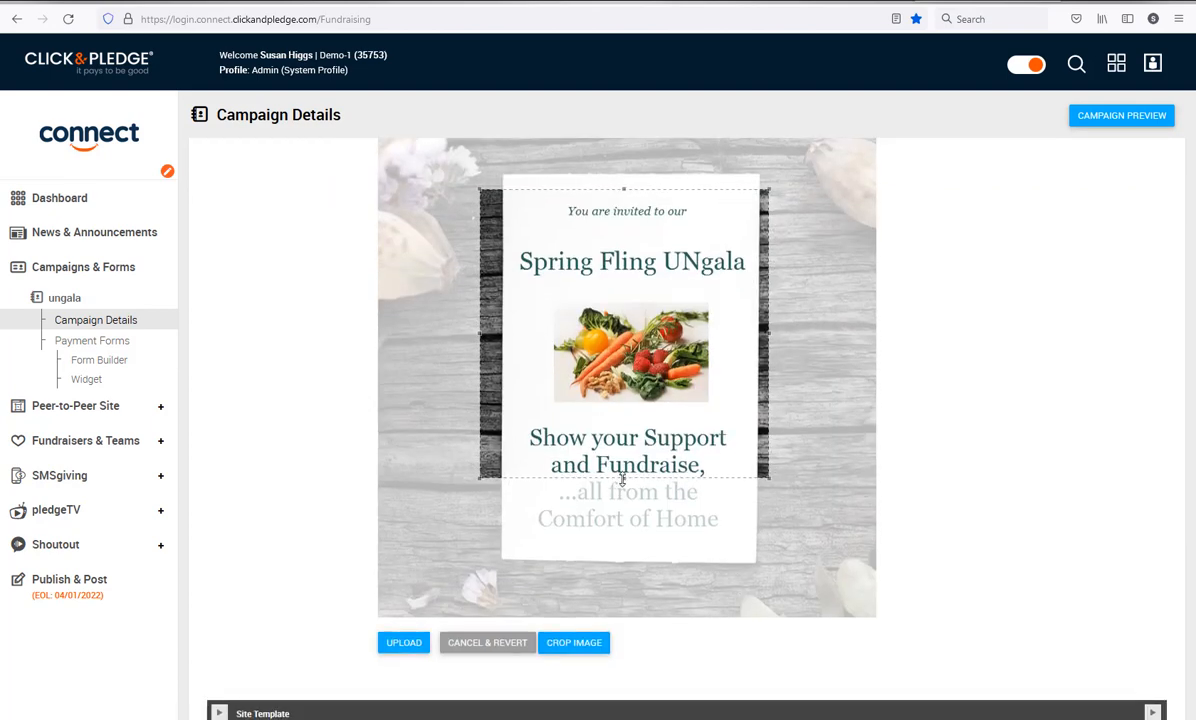
left_click_drag(624, 474, 612, 577)
left_click_drag(699, 500, 637, 479)
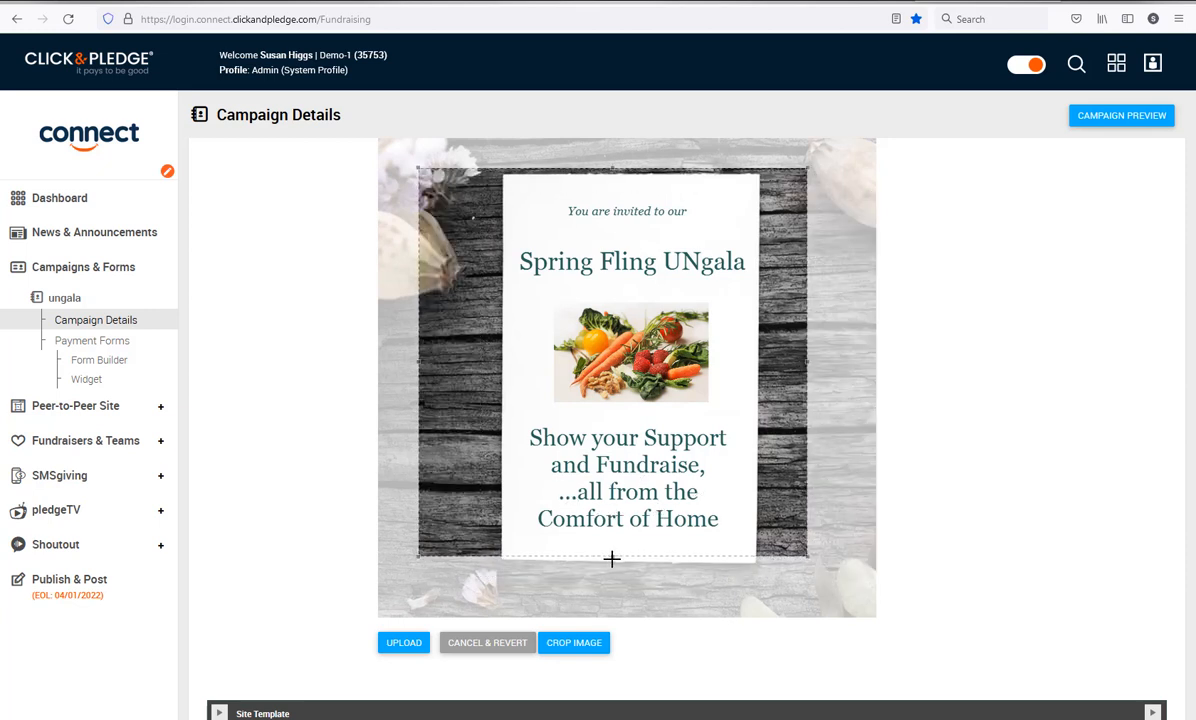
left_click_drag(614, 554, 631, 594)
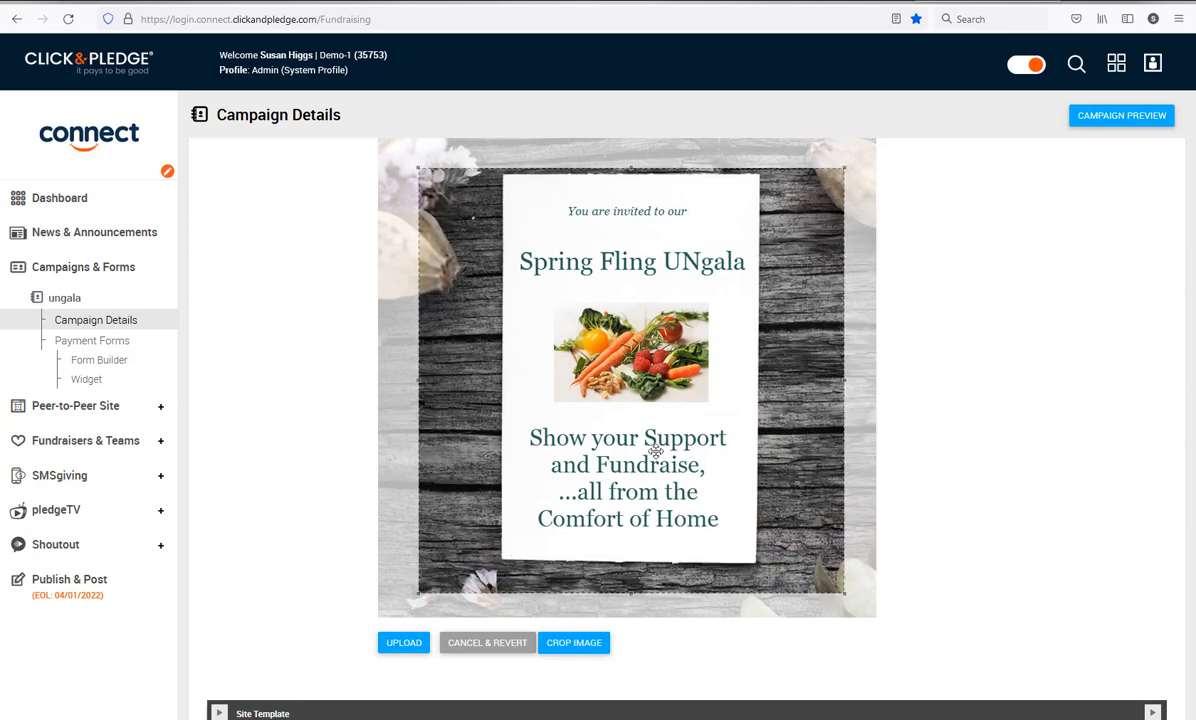
left_click_drag(634, 175, 628, 152)
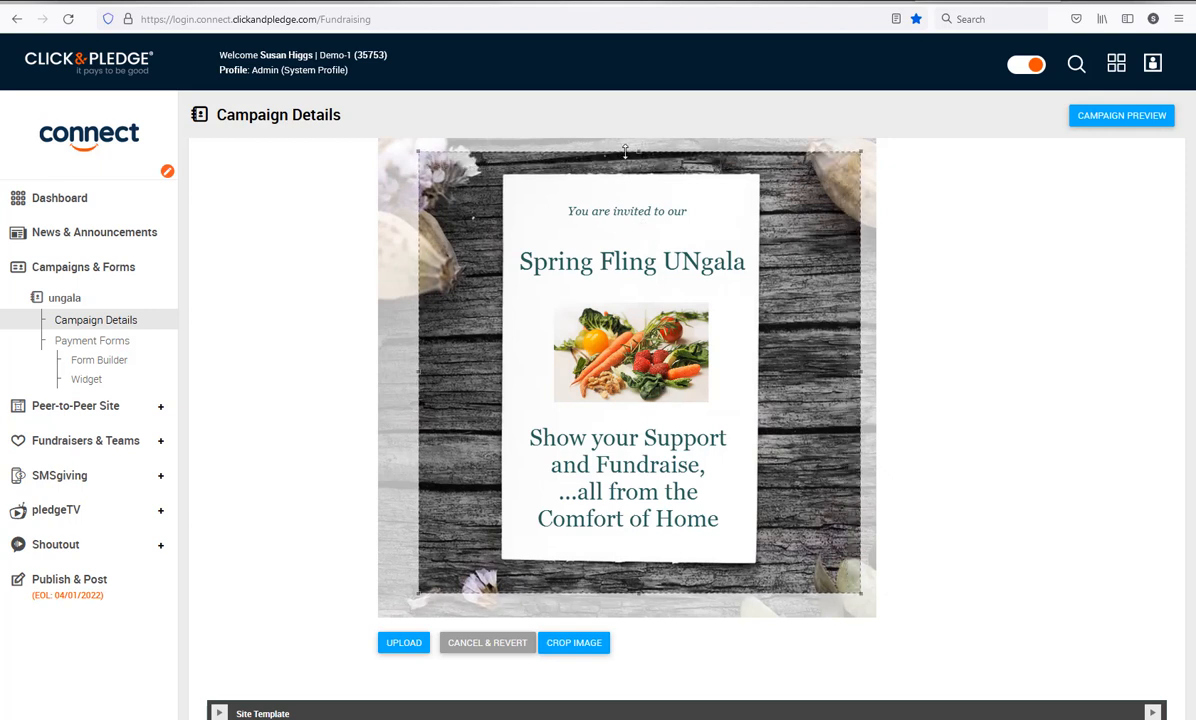
left_click_drag(766, 394, 759, 393)
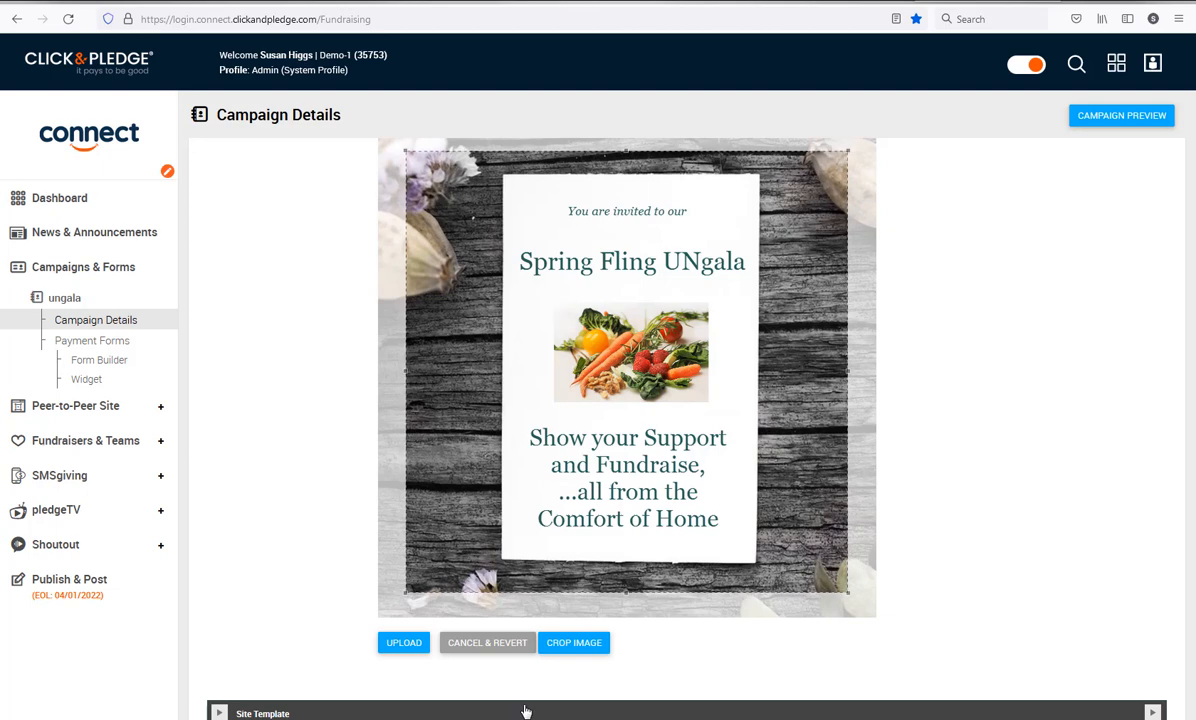
Crop the campaign image to the framed invitation area and upload it to the ungala campaign
left_click(568, 644)
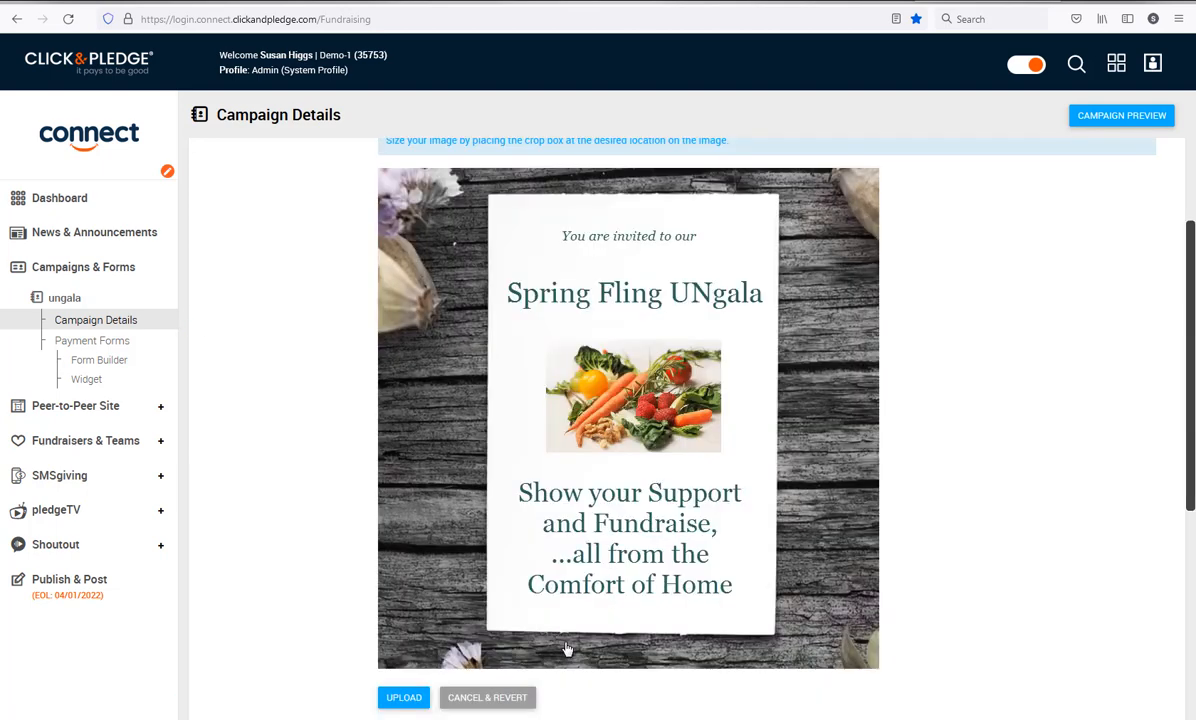
left_click(399, 700)
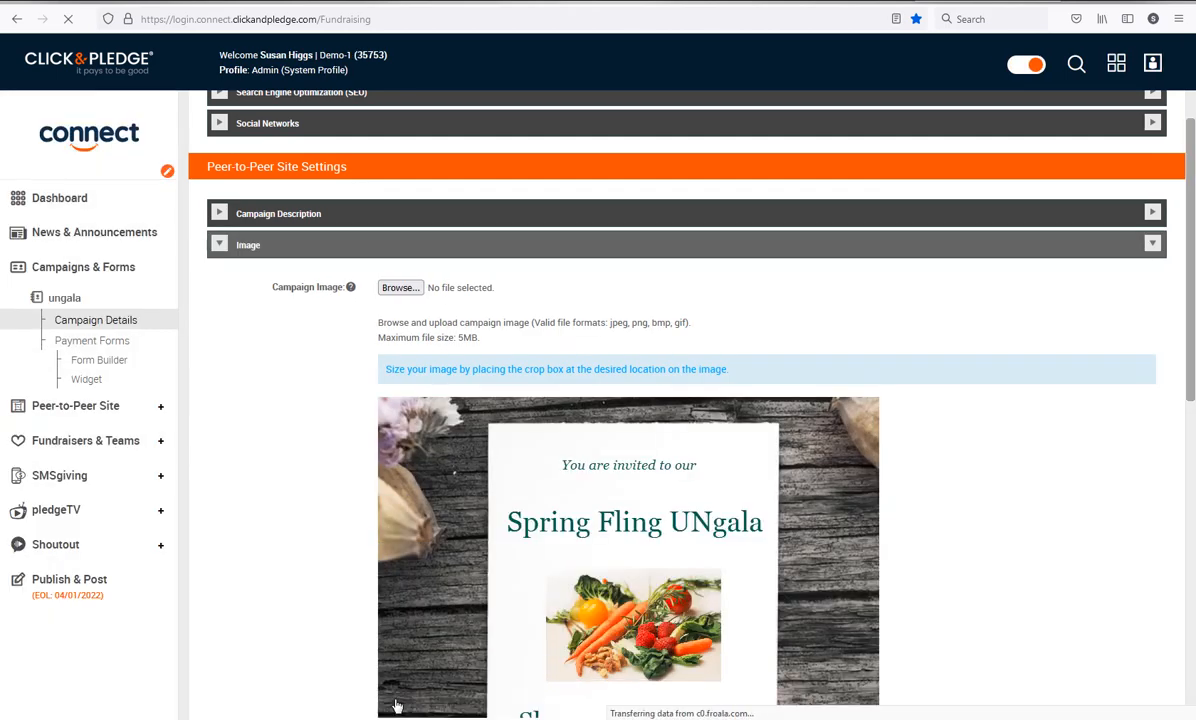
Try the Customized option of the campaign's Site Template, restore Based on Site Settings and collapse the section
scroll(535, 640, "down", 5)
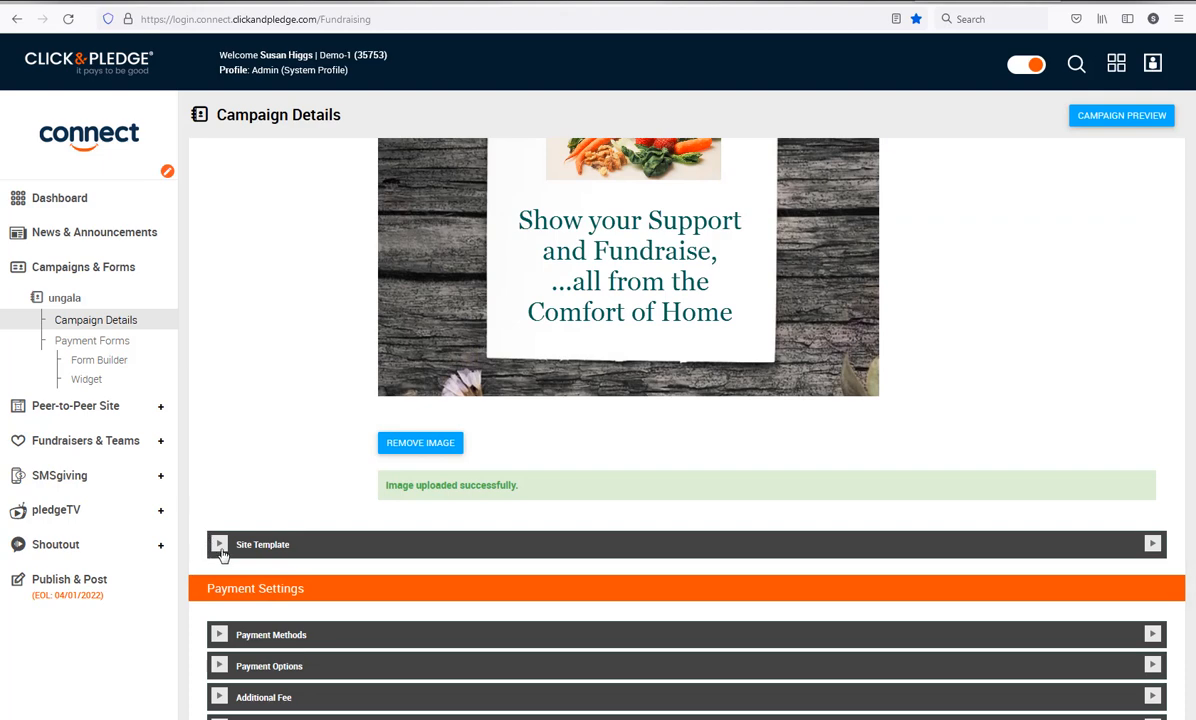
left_click(220, 543)
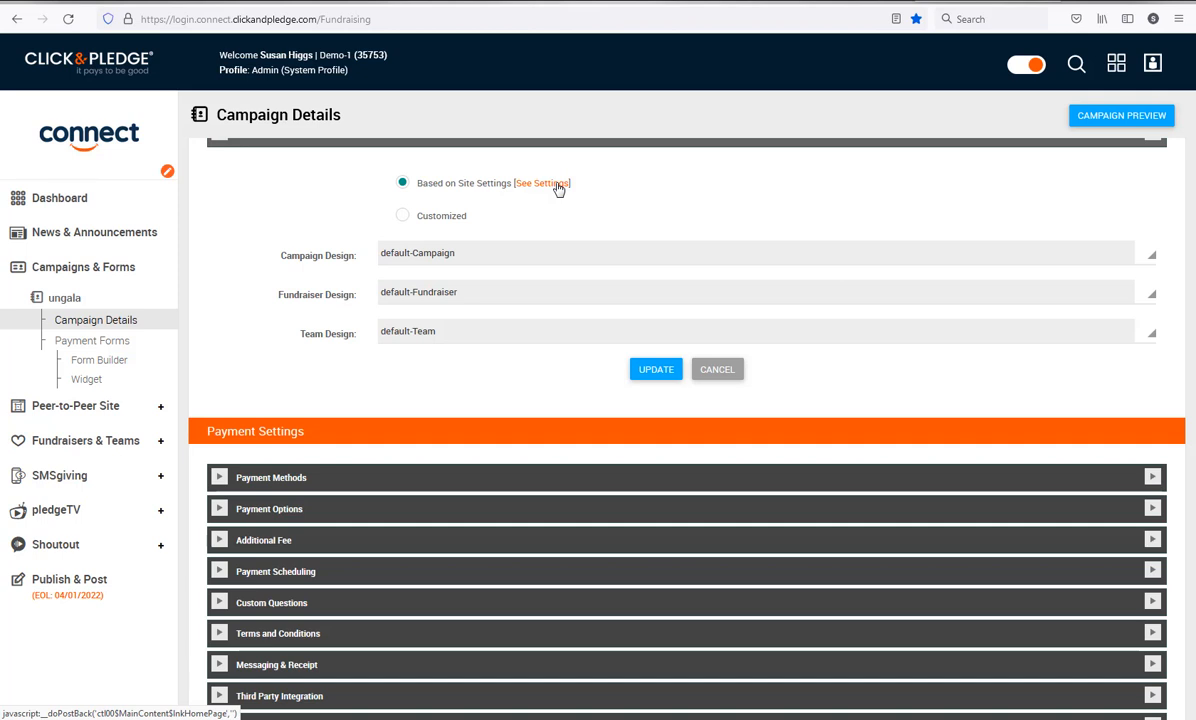
left_click(401, 218)
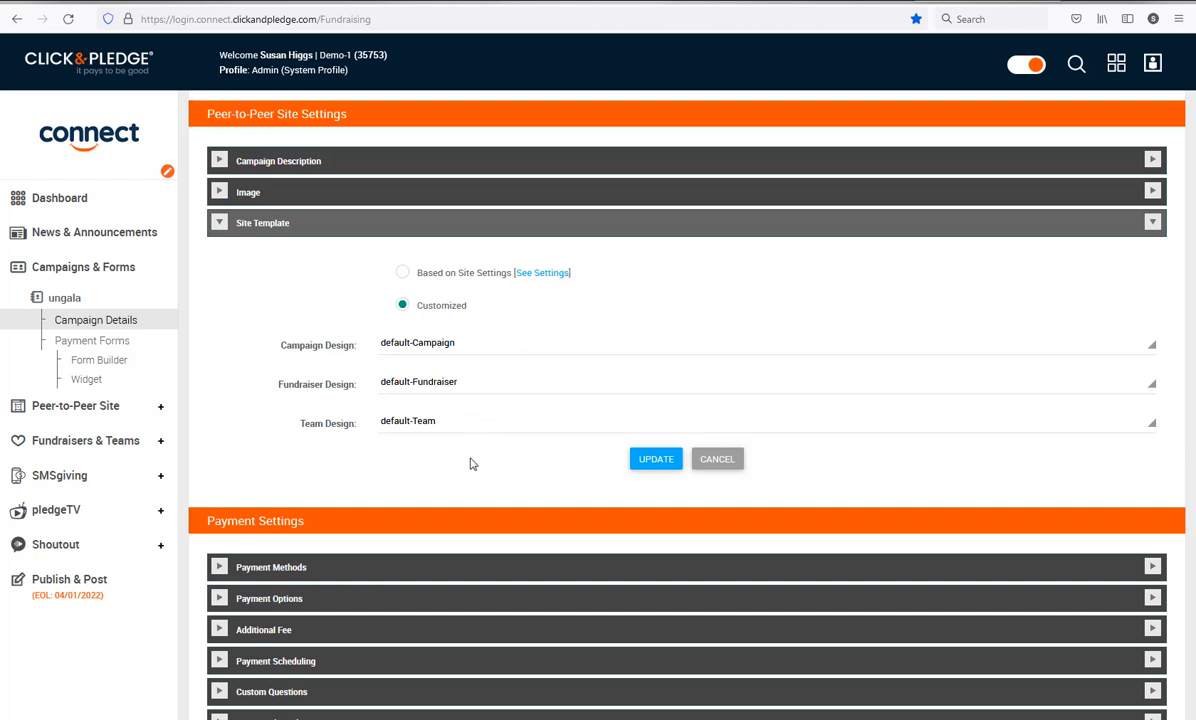
left_click(401, 273)
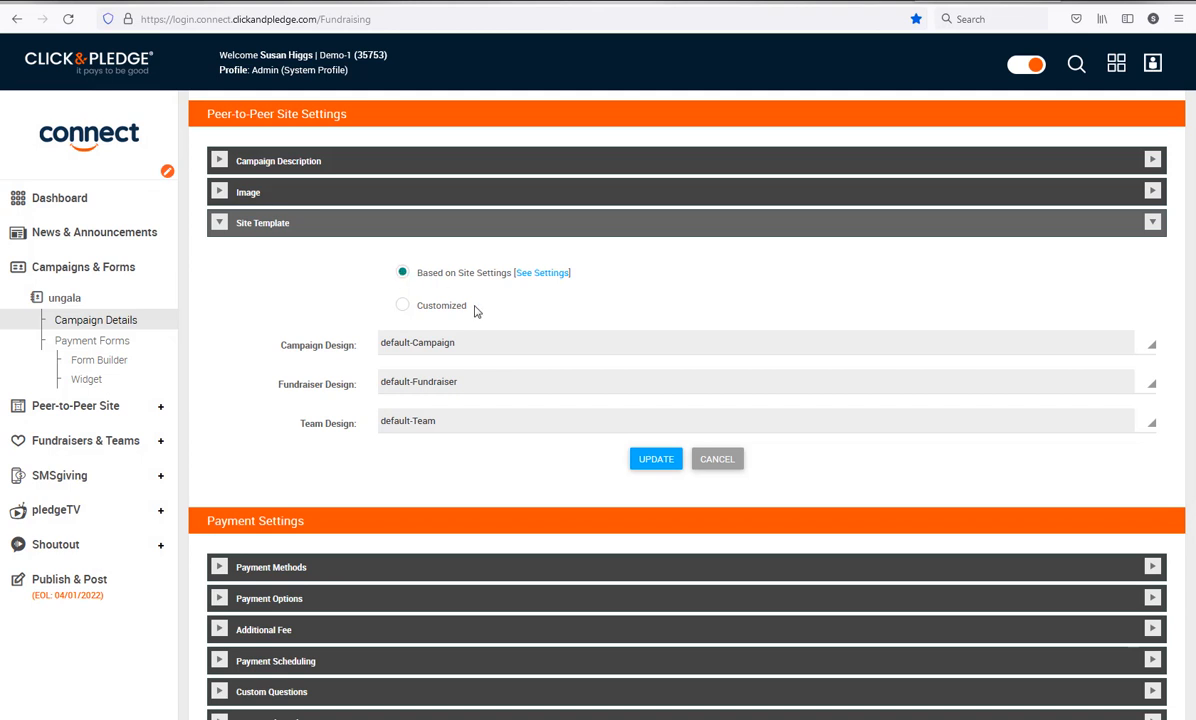
left_click(222, 225)
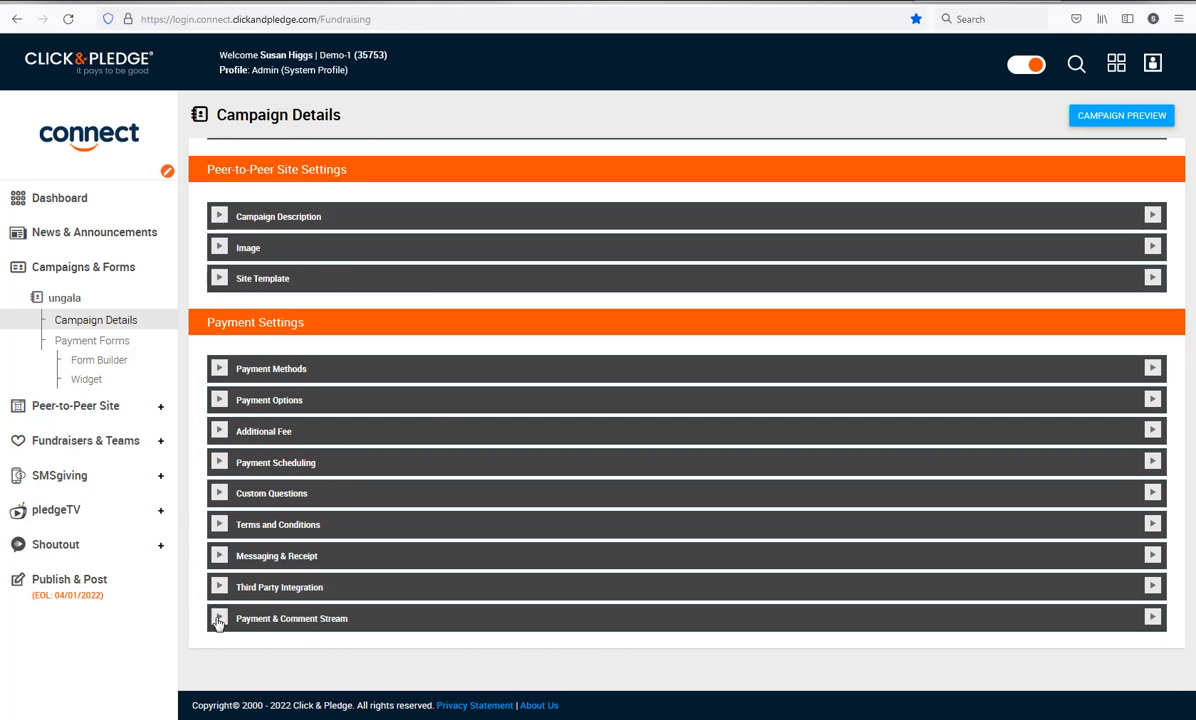
Review the campaign's Payment & Comment Stream settings and collapse the section
left_click(218, 619)
scroll(465, 638, "down", 5)
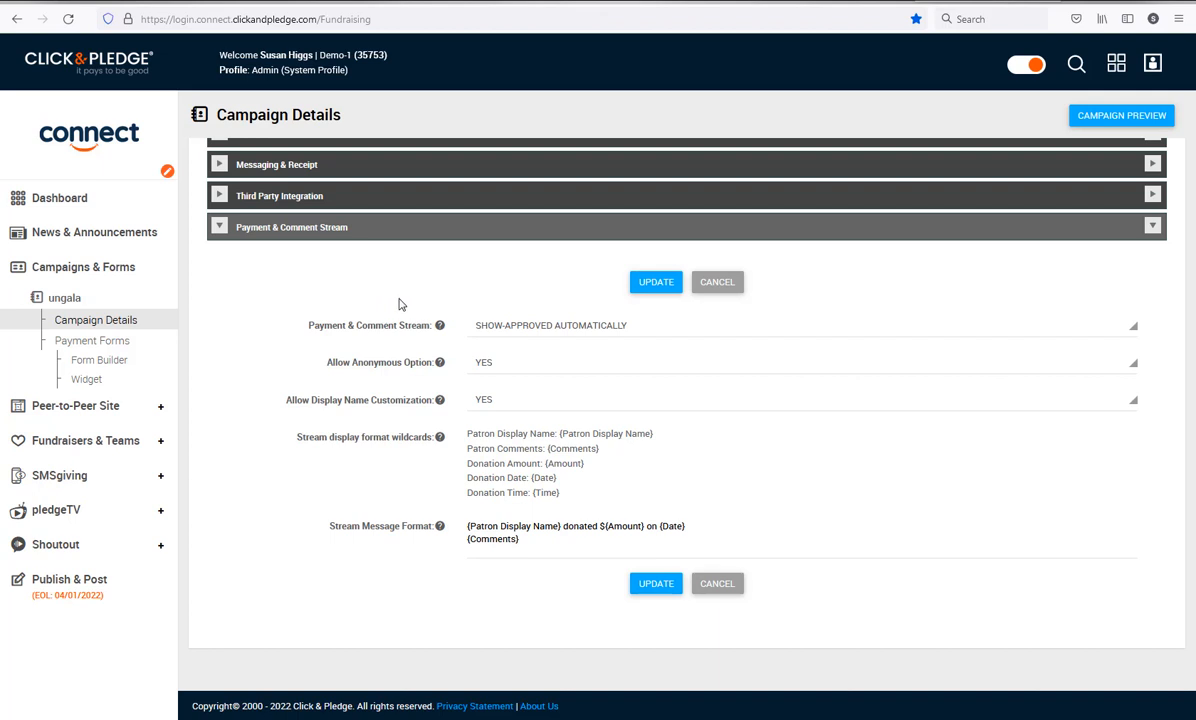
left_click(218, 227)
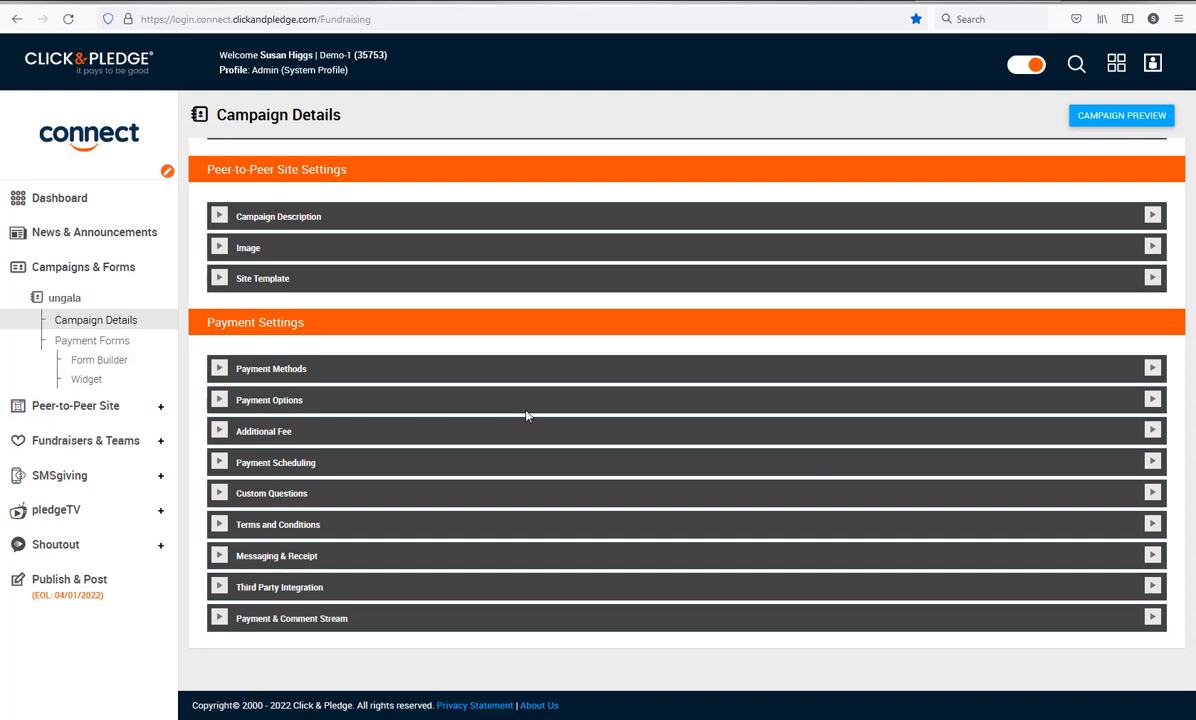
Start a new payment form for the ungala campaign in the Form Builder from Template 4
left_click(111, 348)
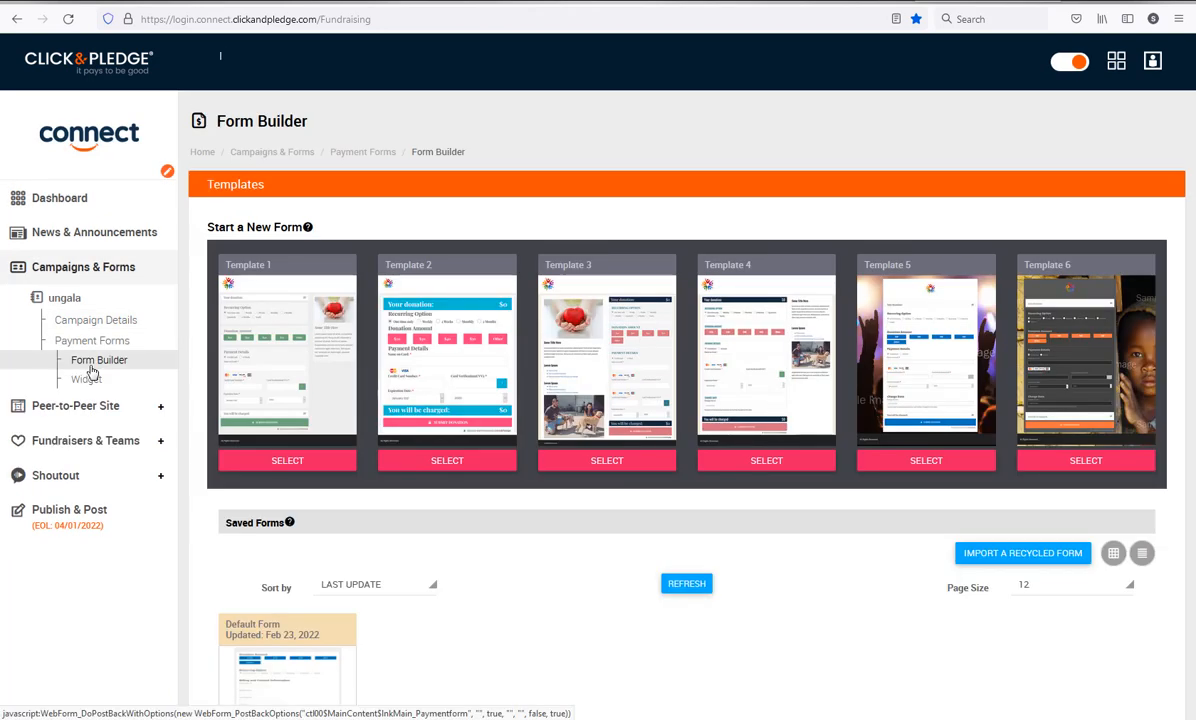
scroll(579, 617, "down", 3)
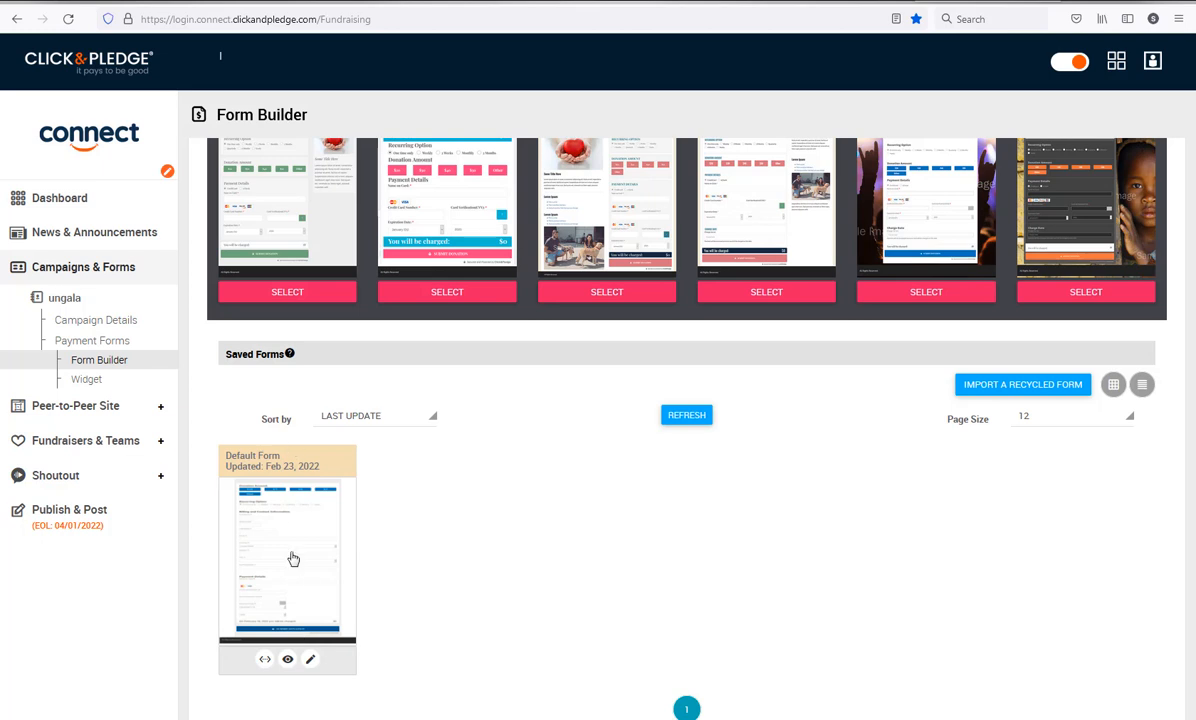
scroll(481, 603, "up", 2)
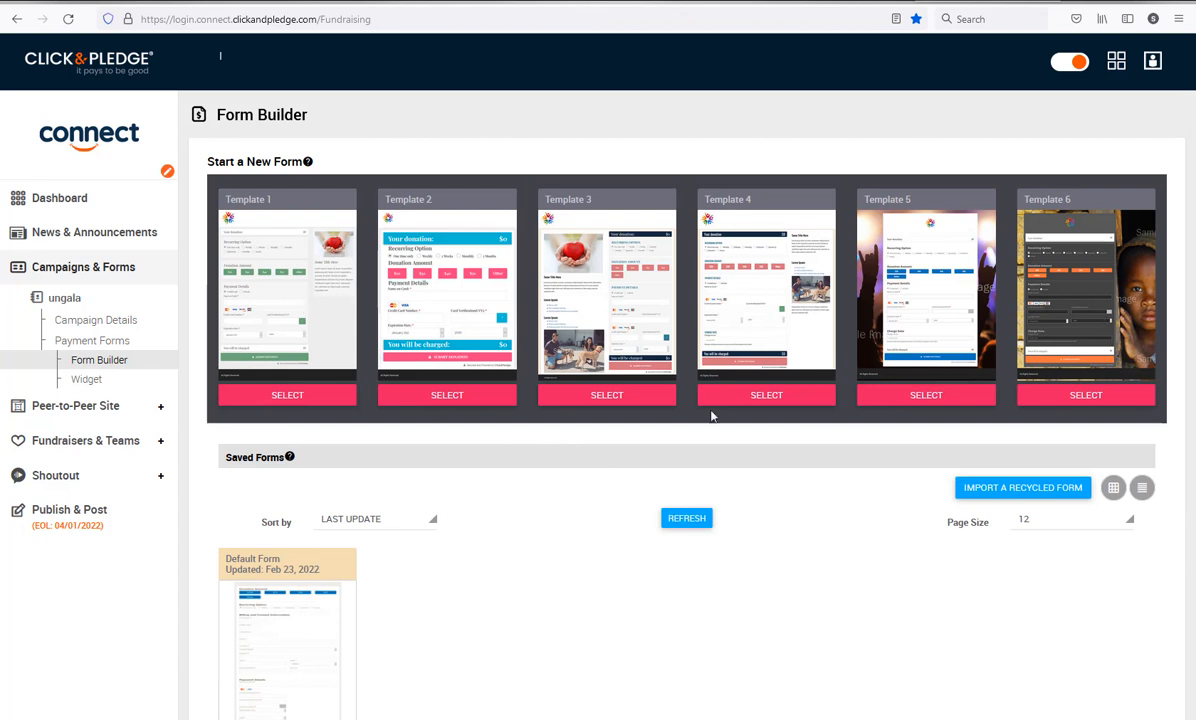
left_click(768, 396)
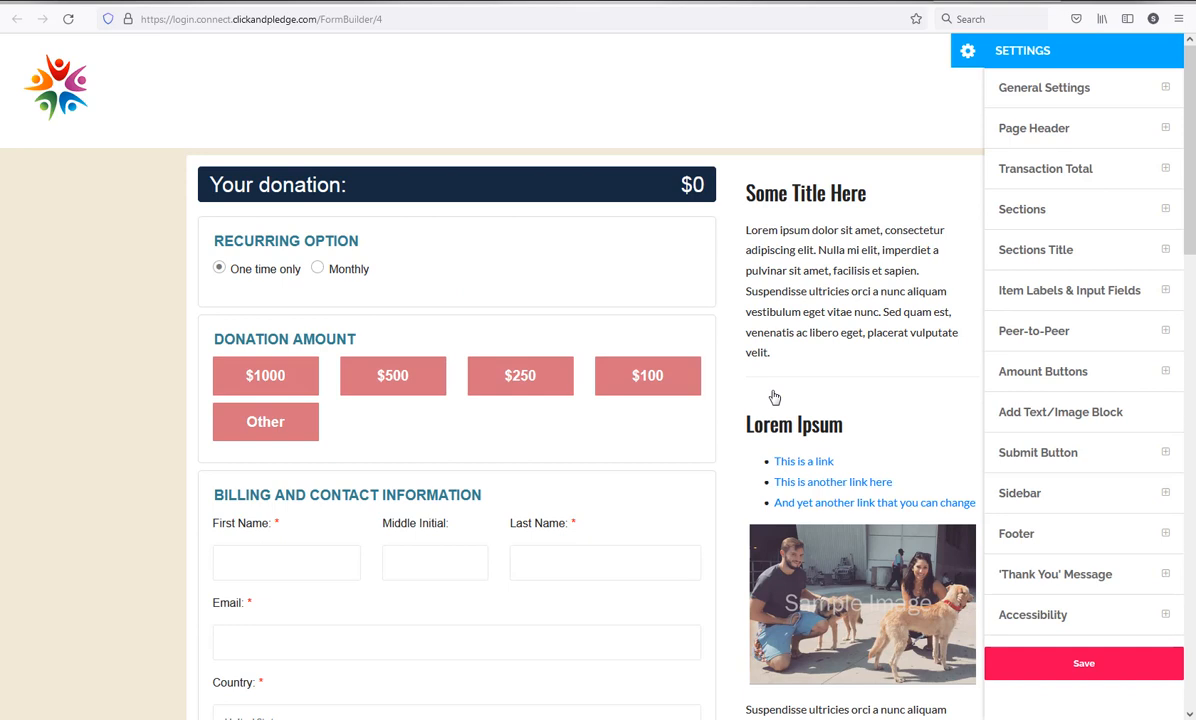
Save the new form as "p2p form" for the ungala campaign and mark it as the default
left_click(1129, 668)
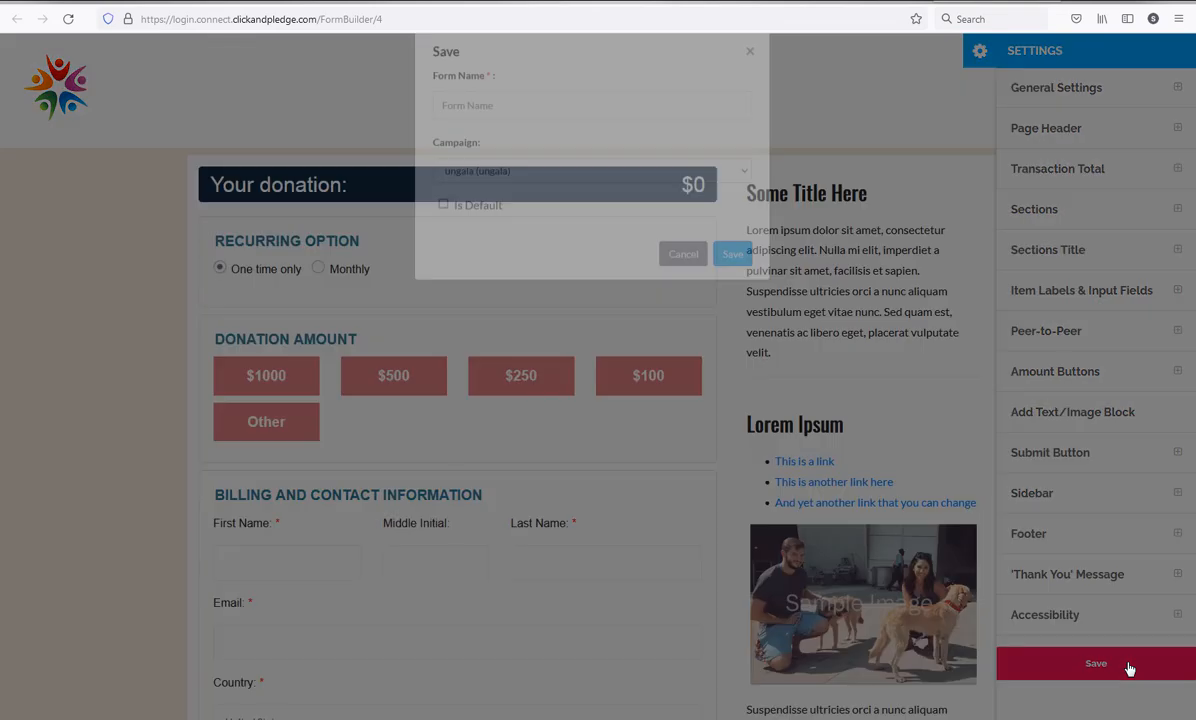
left_click(527, 131)
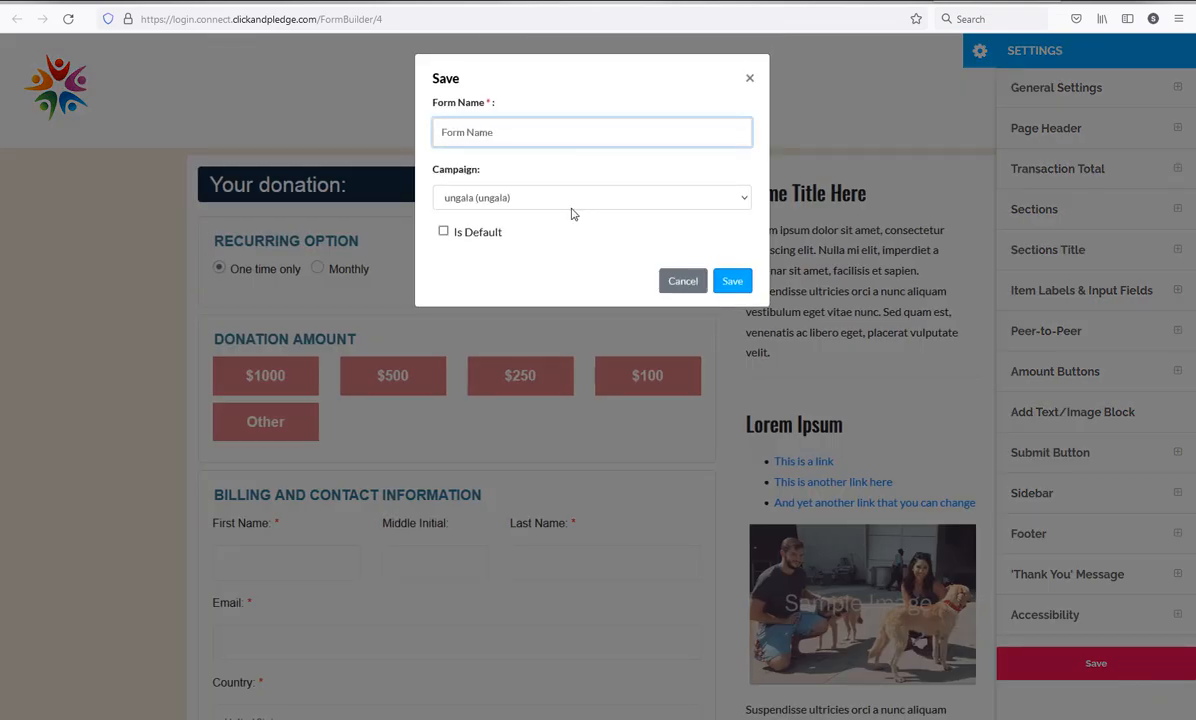
type("p2p form")
left_click(444, 233)
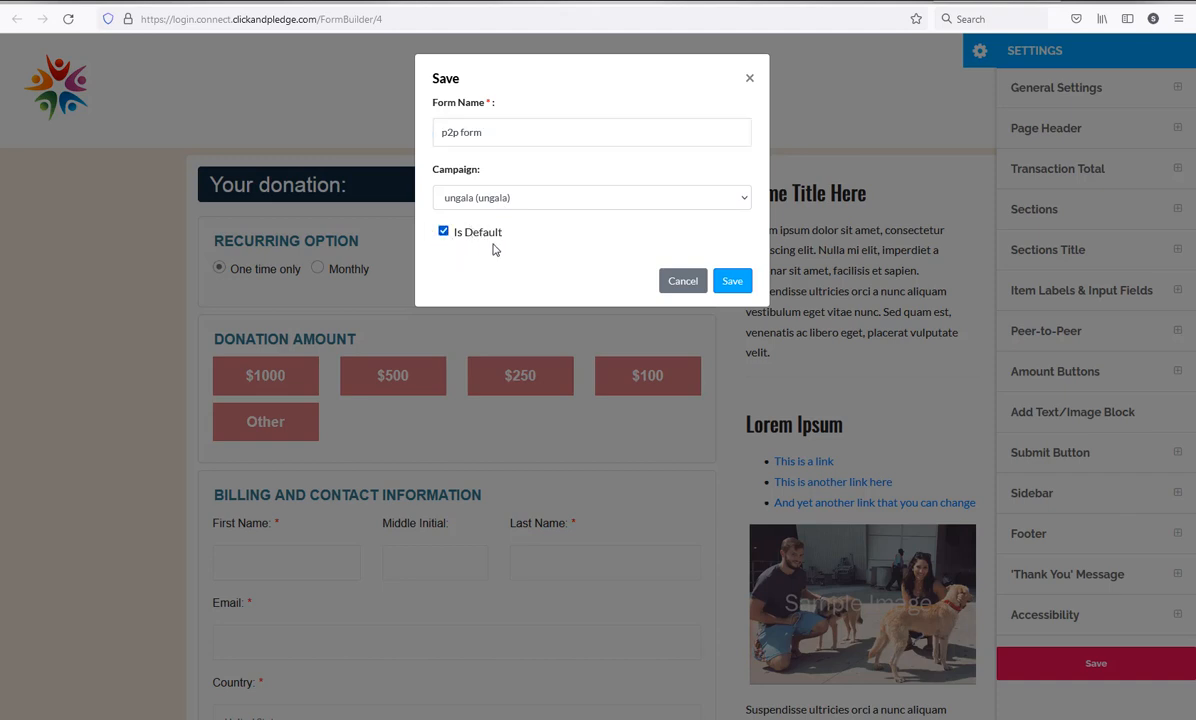
left_click(732, 281)
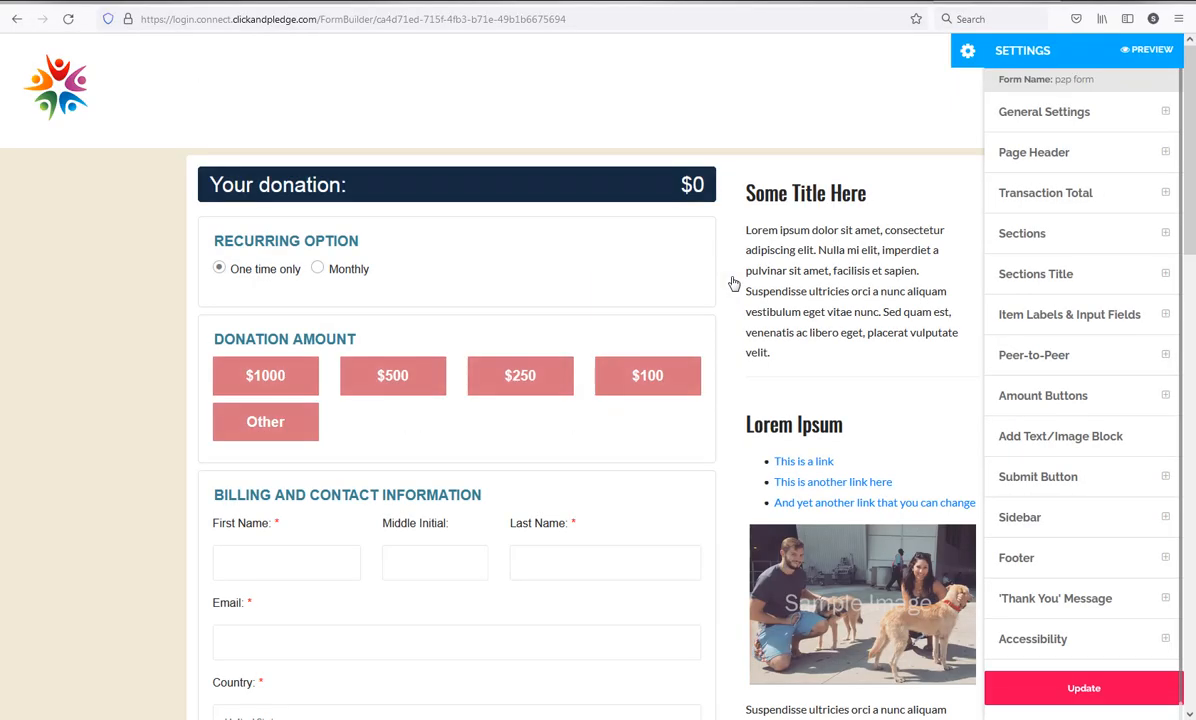
Go back to the campaign's Form Builder page, refresh the saved forms and reopen the ungala Campaign Details
left_click(859, 1)
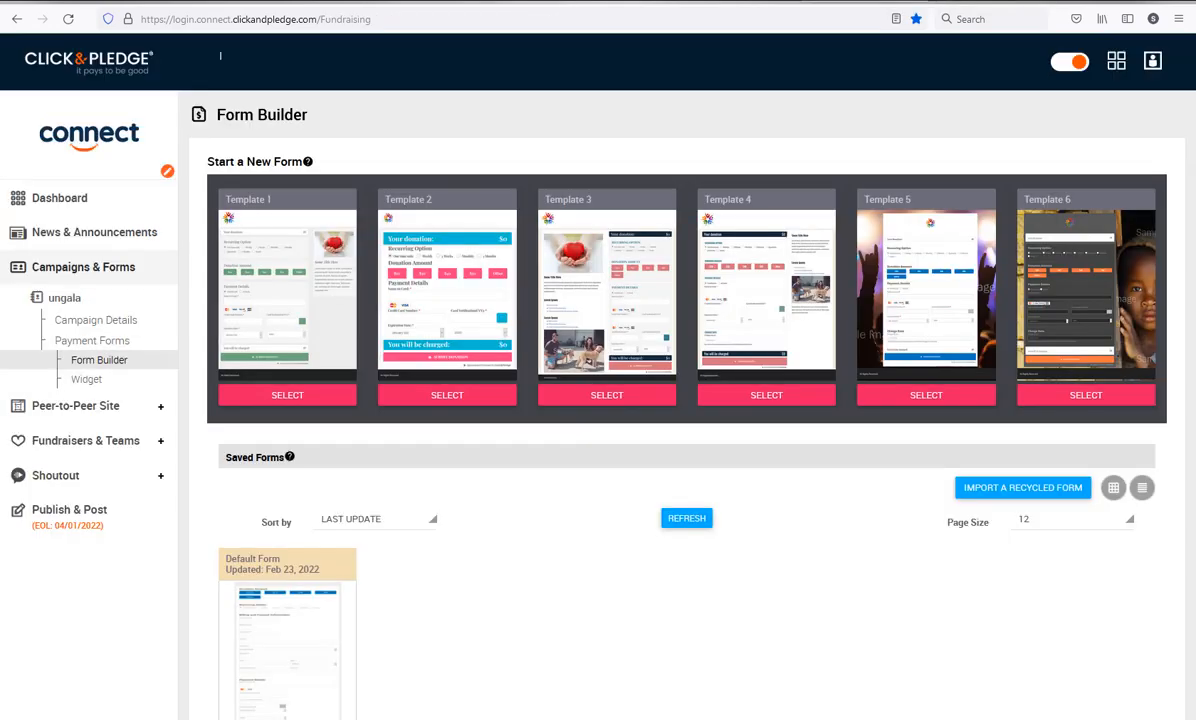
left_click(683, 522)
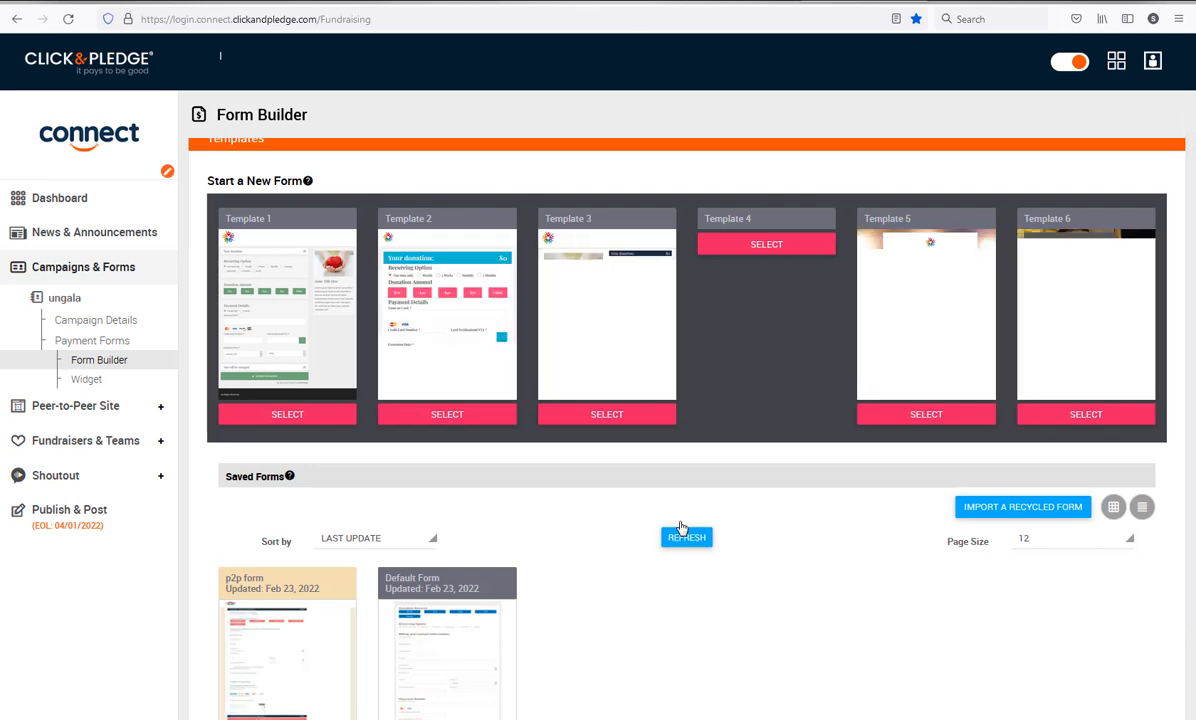
scroll(272, 569, "down", 3)
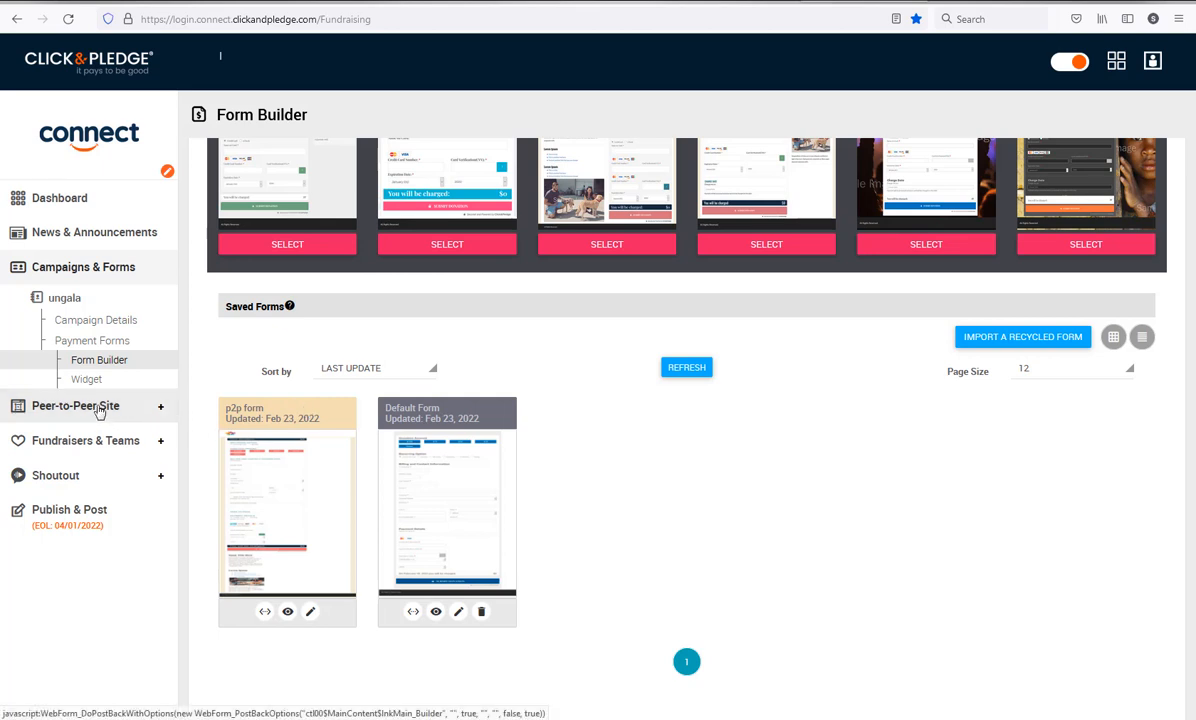
left_click(101, 320)
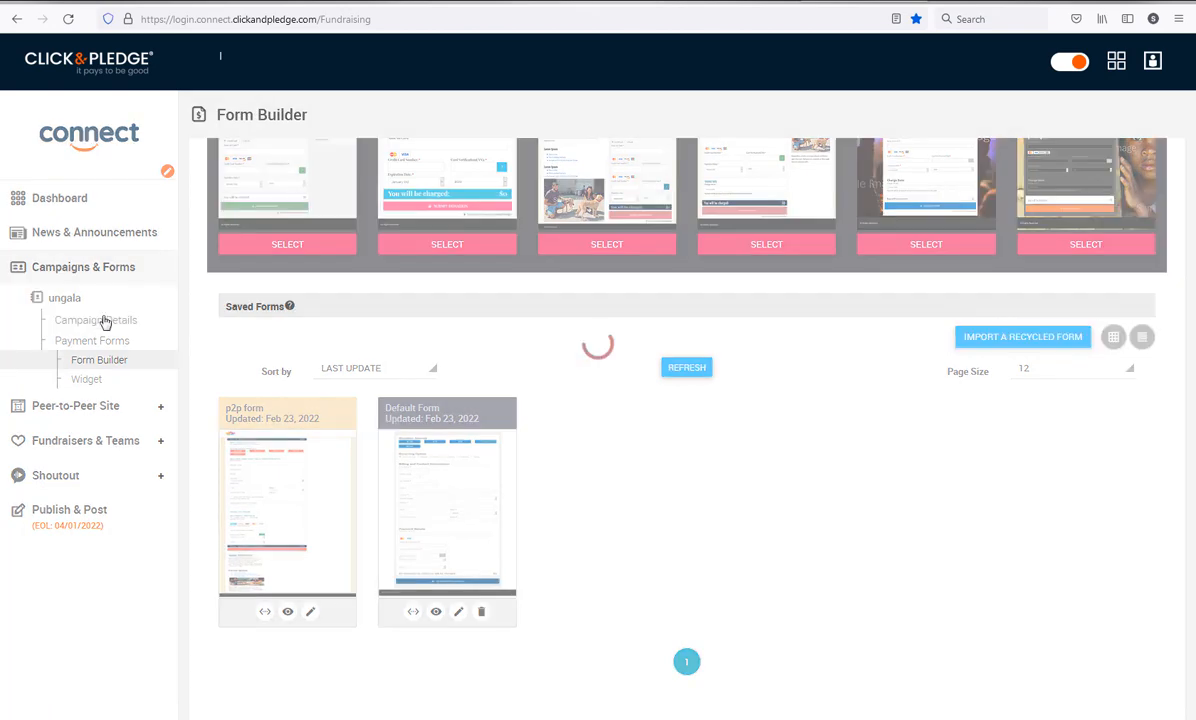